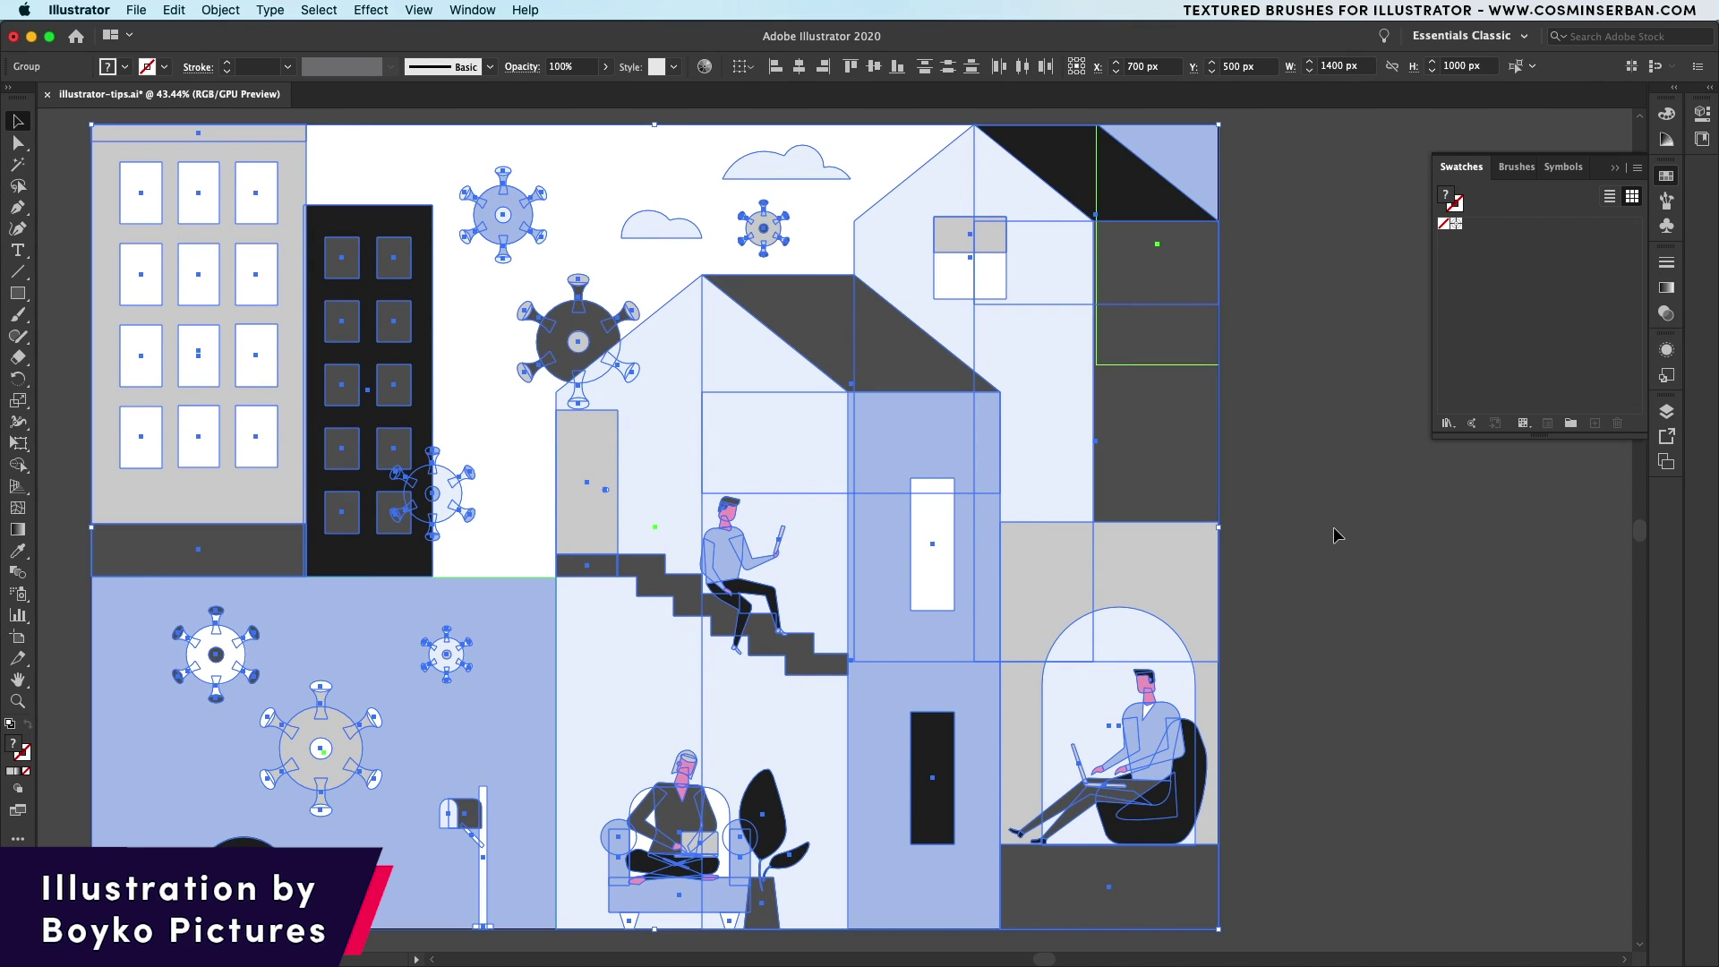
Switch from Illustrator to Chrome, where the Dribbble 'Mirror' flat illustration is open
key("super+Tab")
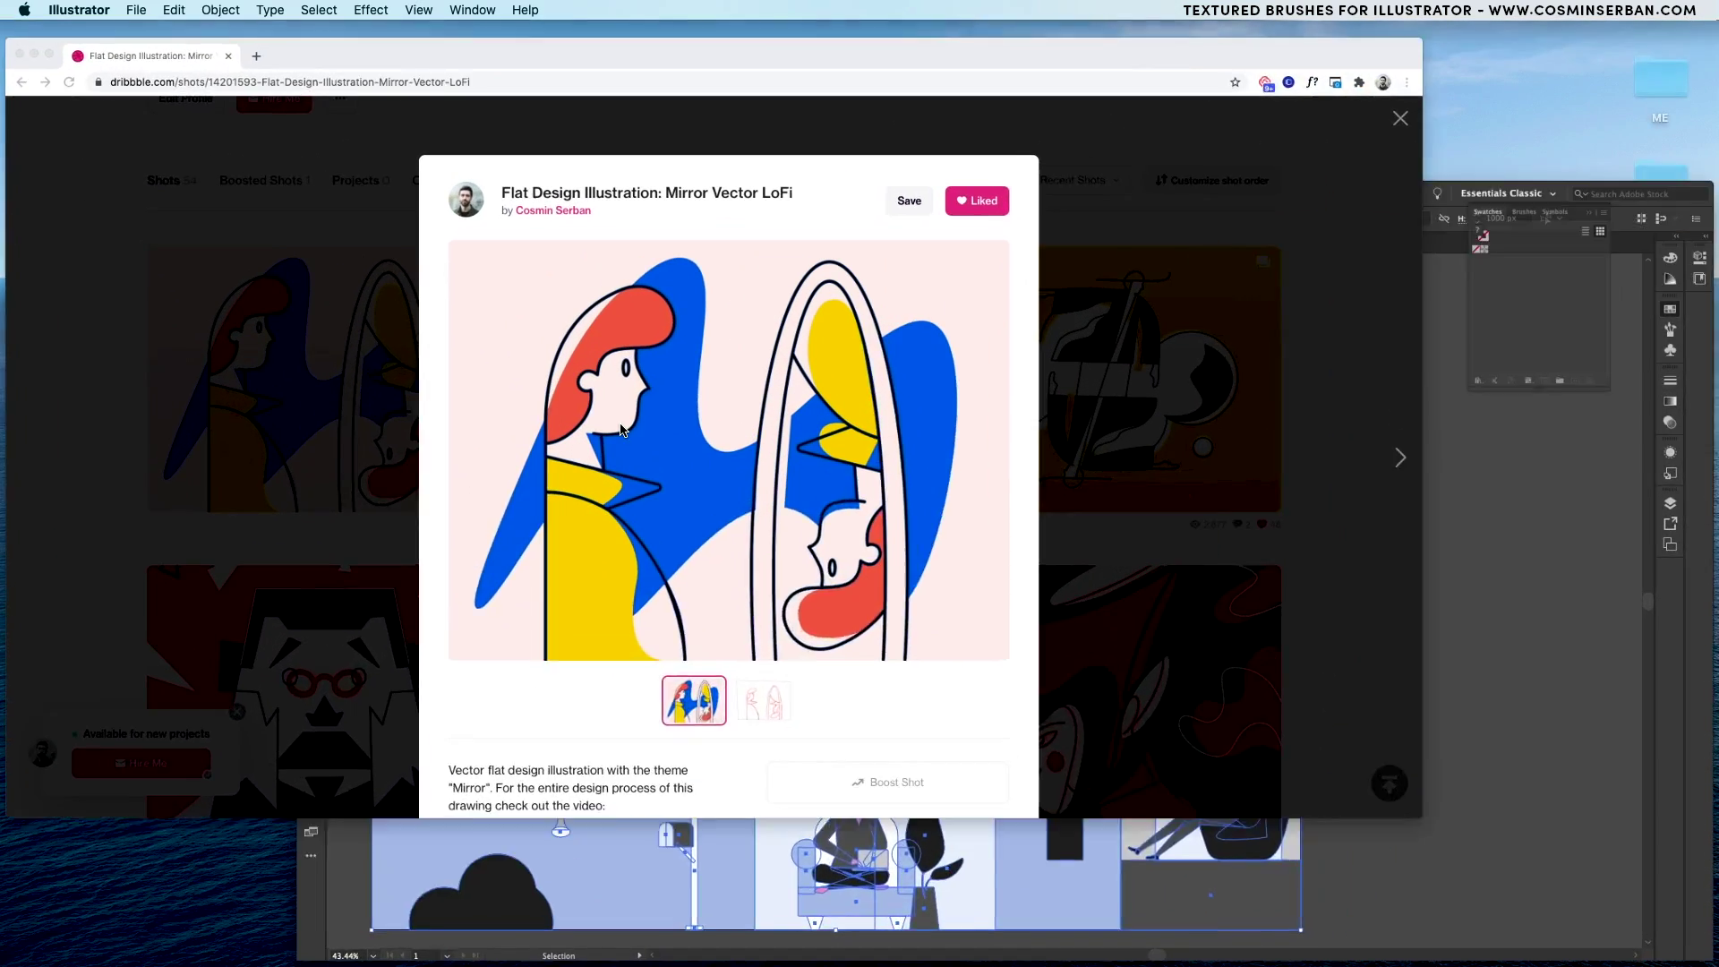
Save the Mirror shot image as a PNG into the '20-36 two illustrator tips' folder
right_click(725, 410)
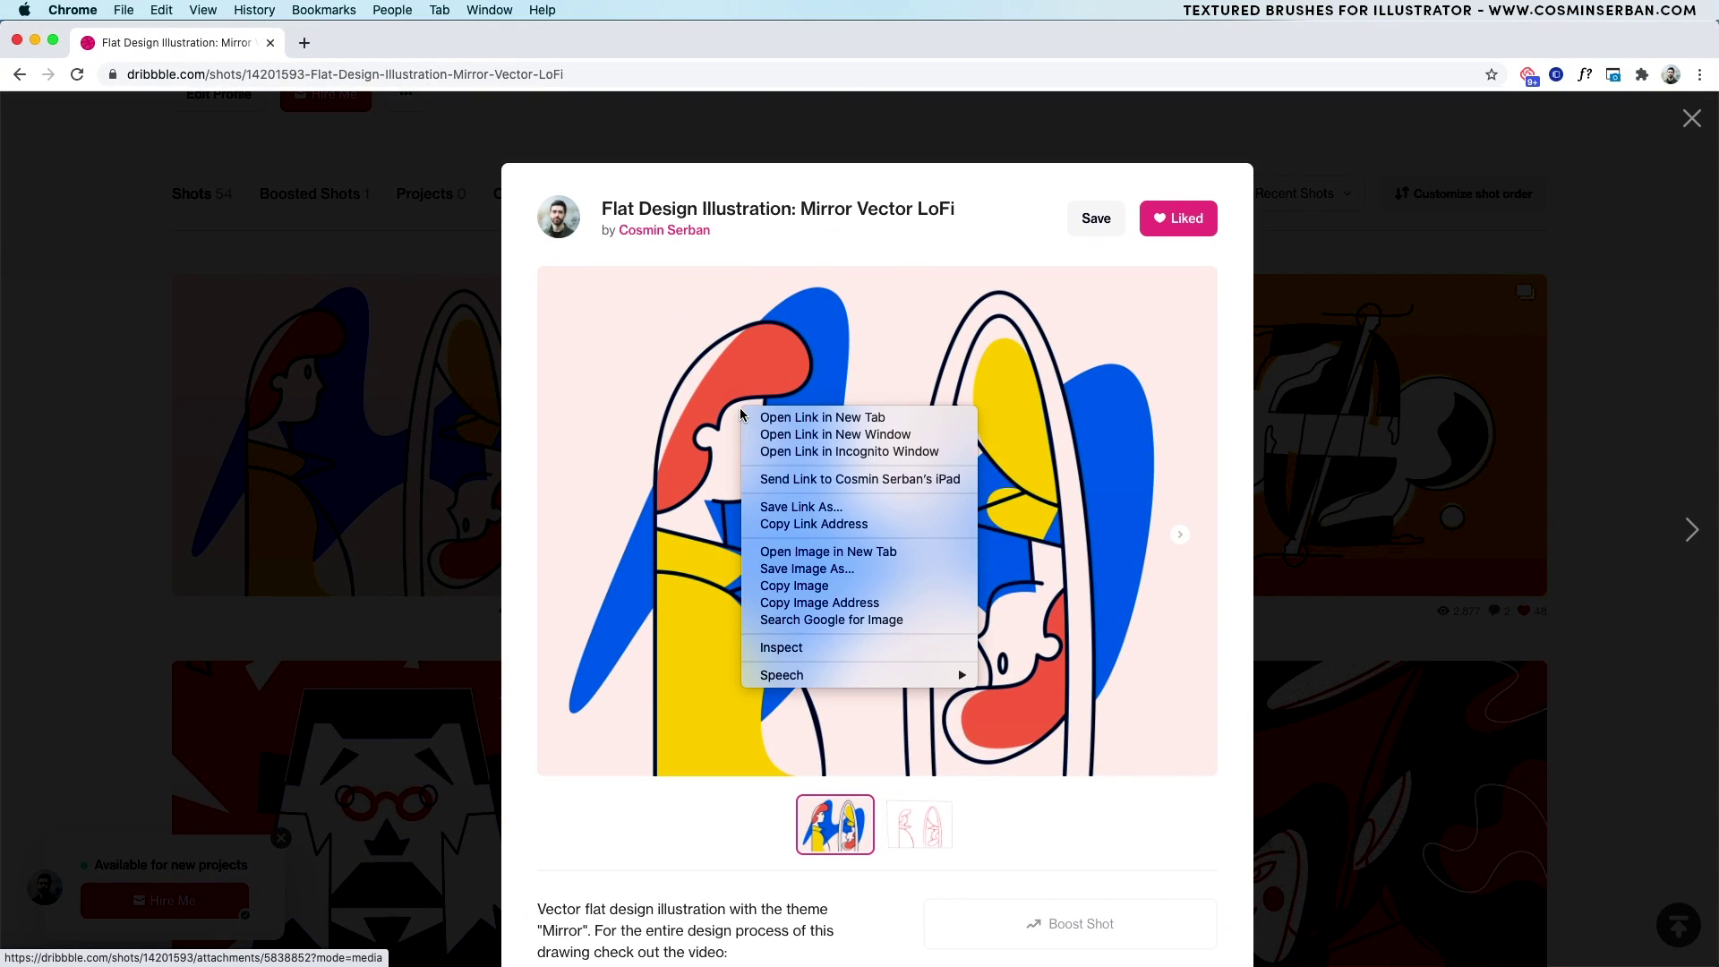
left_click(804, 569)
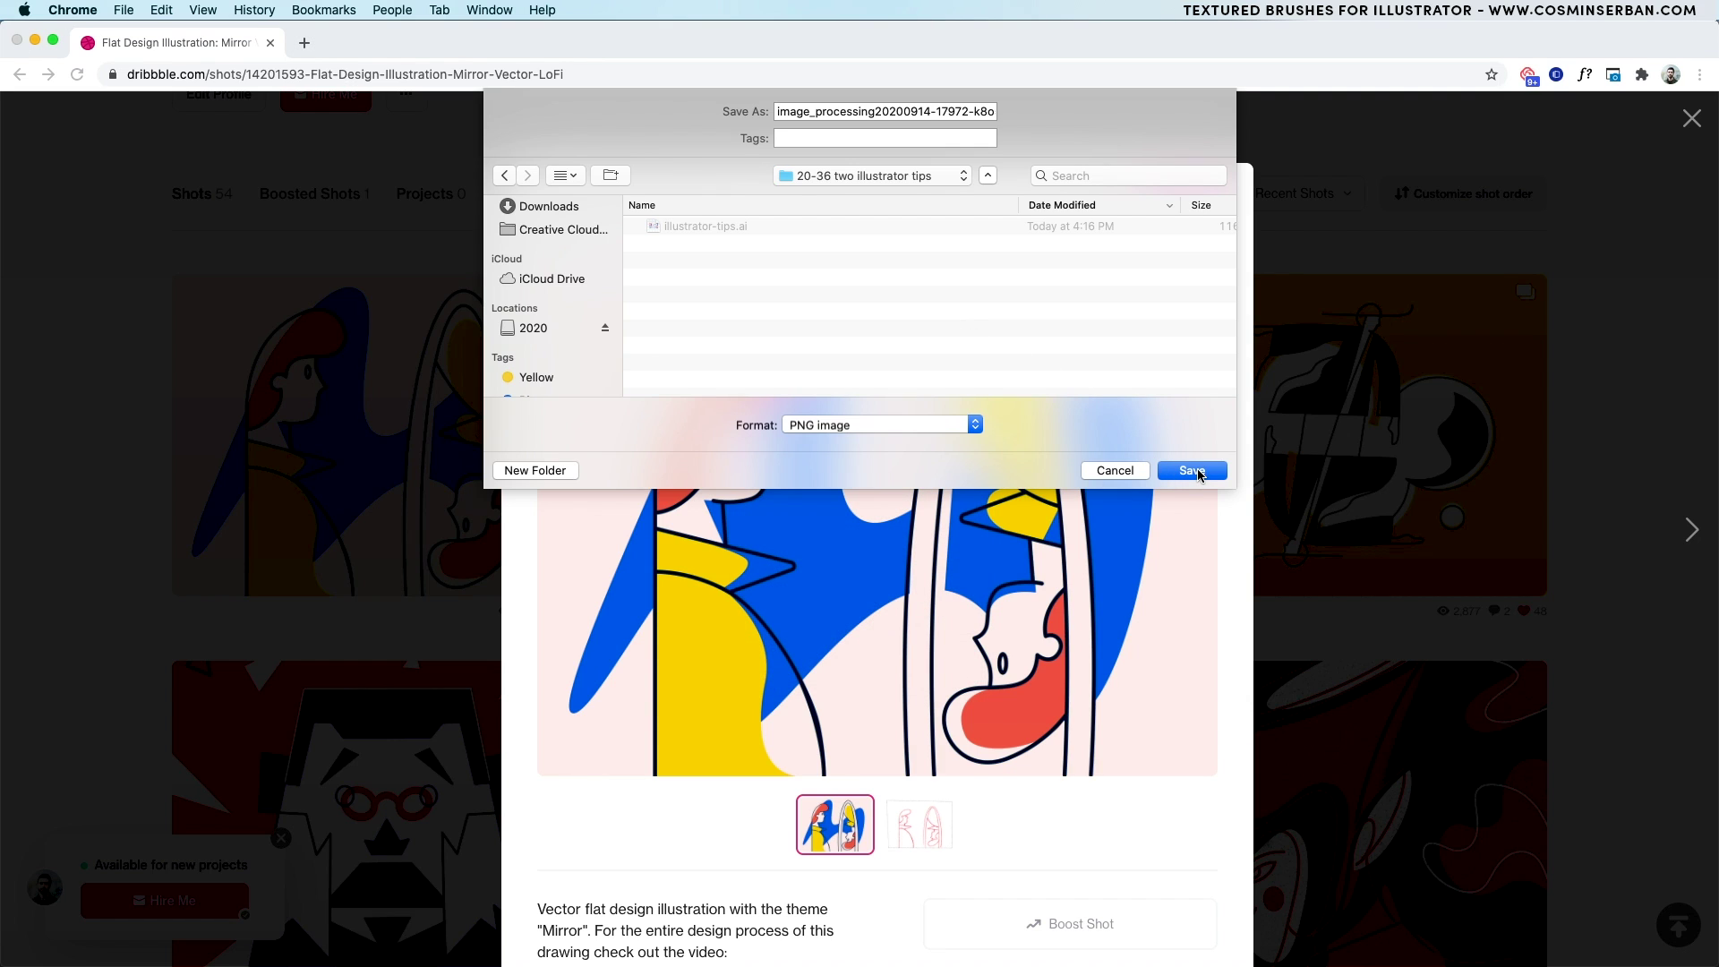
left_click(1193, 470)
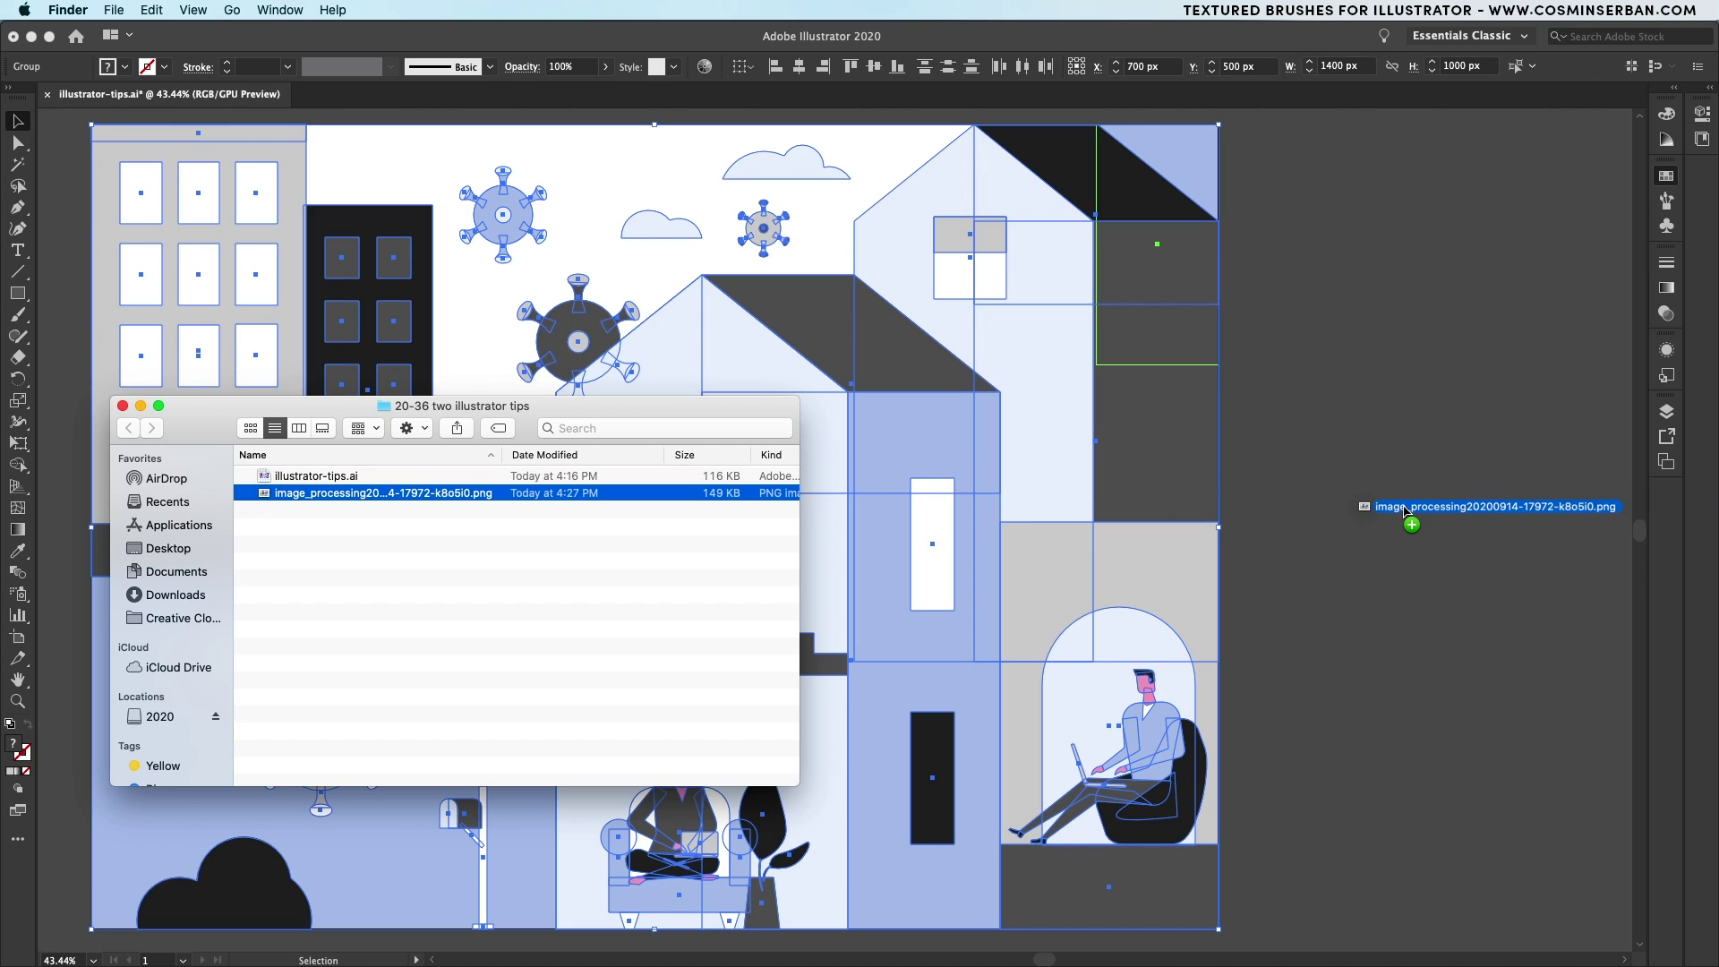
Place the saved Mirror PNG in the document beside the artboard
left_click_drag(864, 480, 1411, 518)
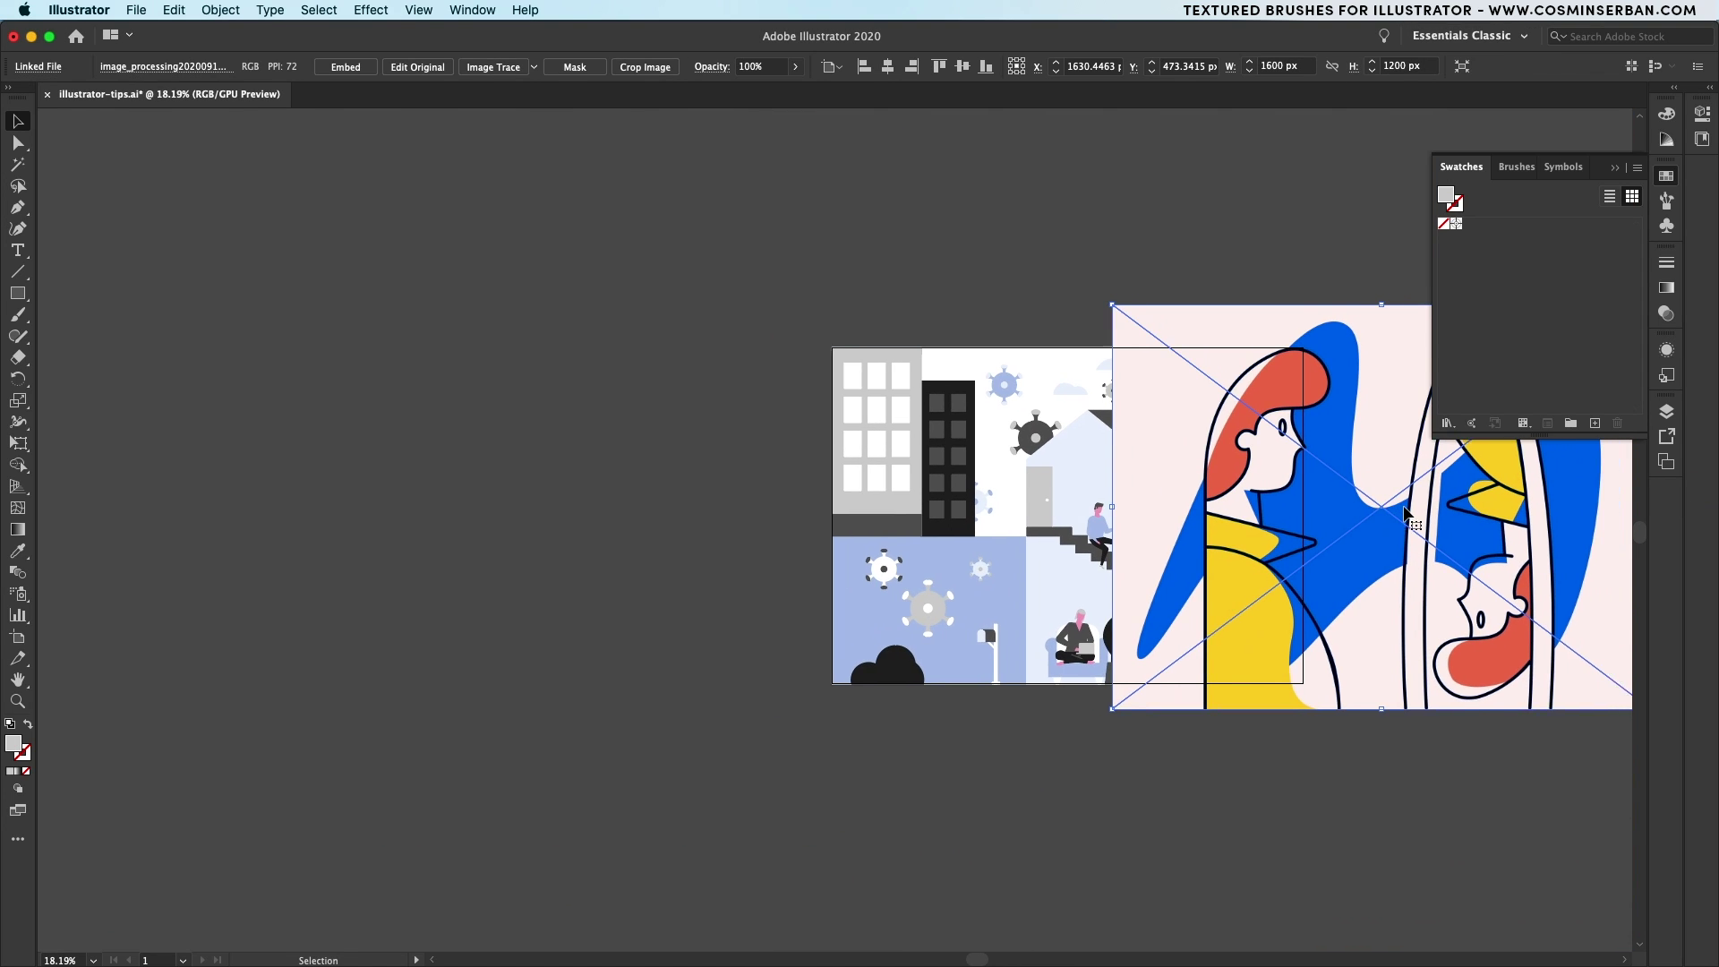
key("super+minus")
left_click_drag(1190, 565, 1255, 630)
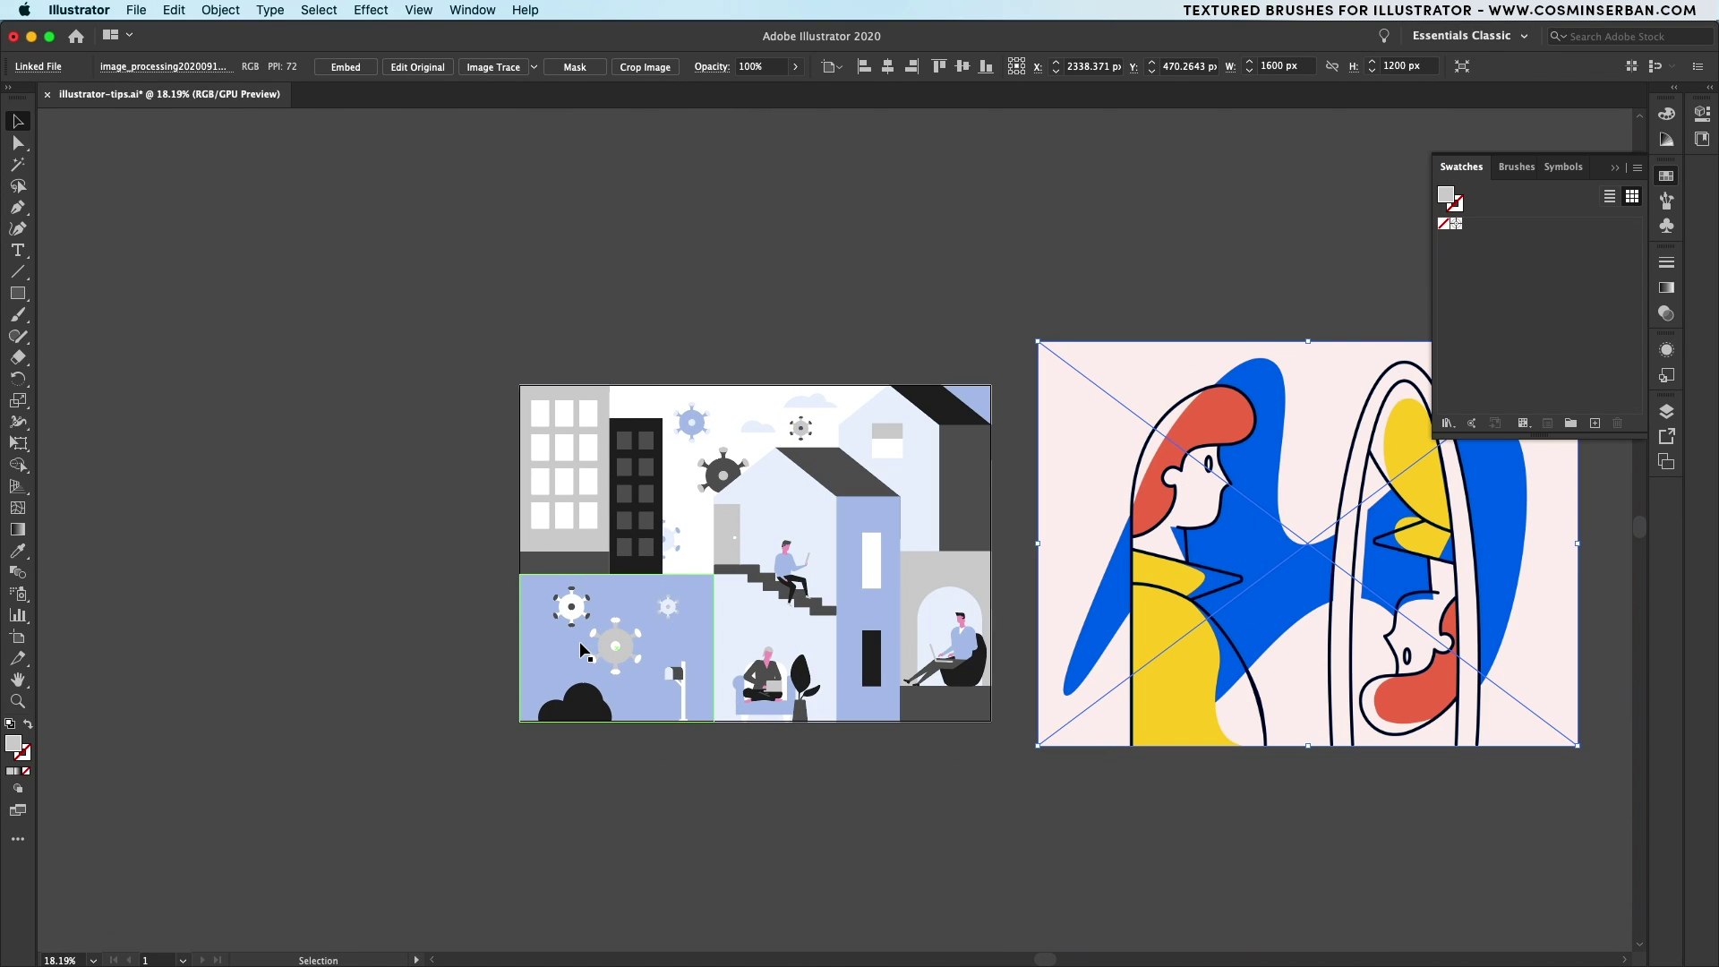
Recolour all the grey buildings, door and arch with the image's red hair colour
left_click(18, 163)
left_click(548, 404)
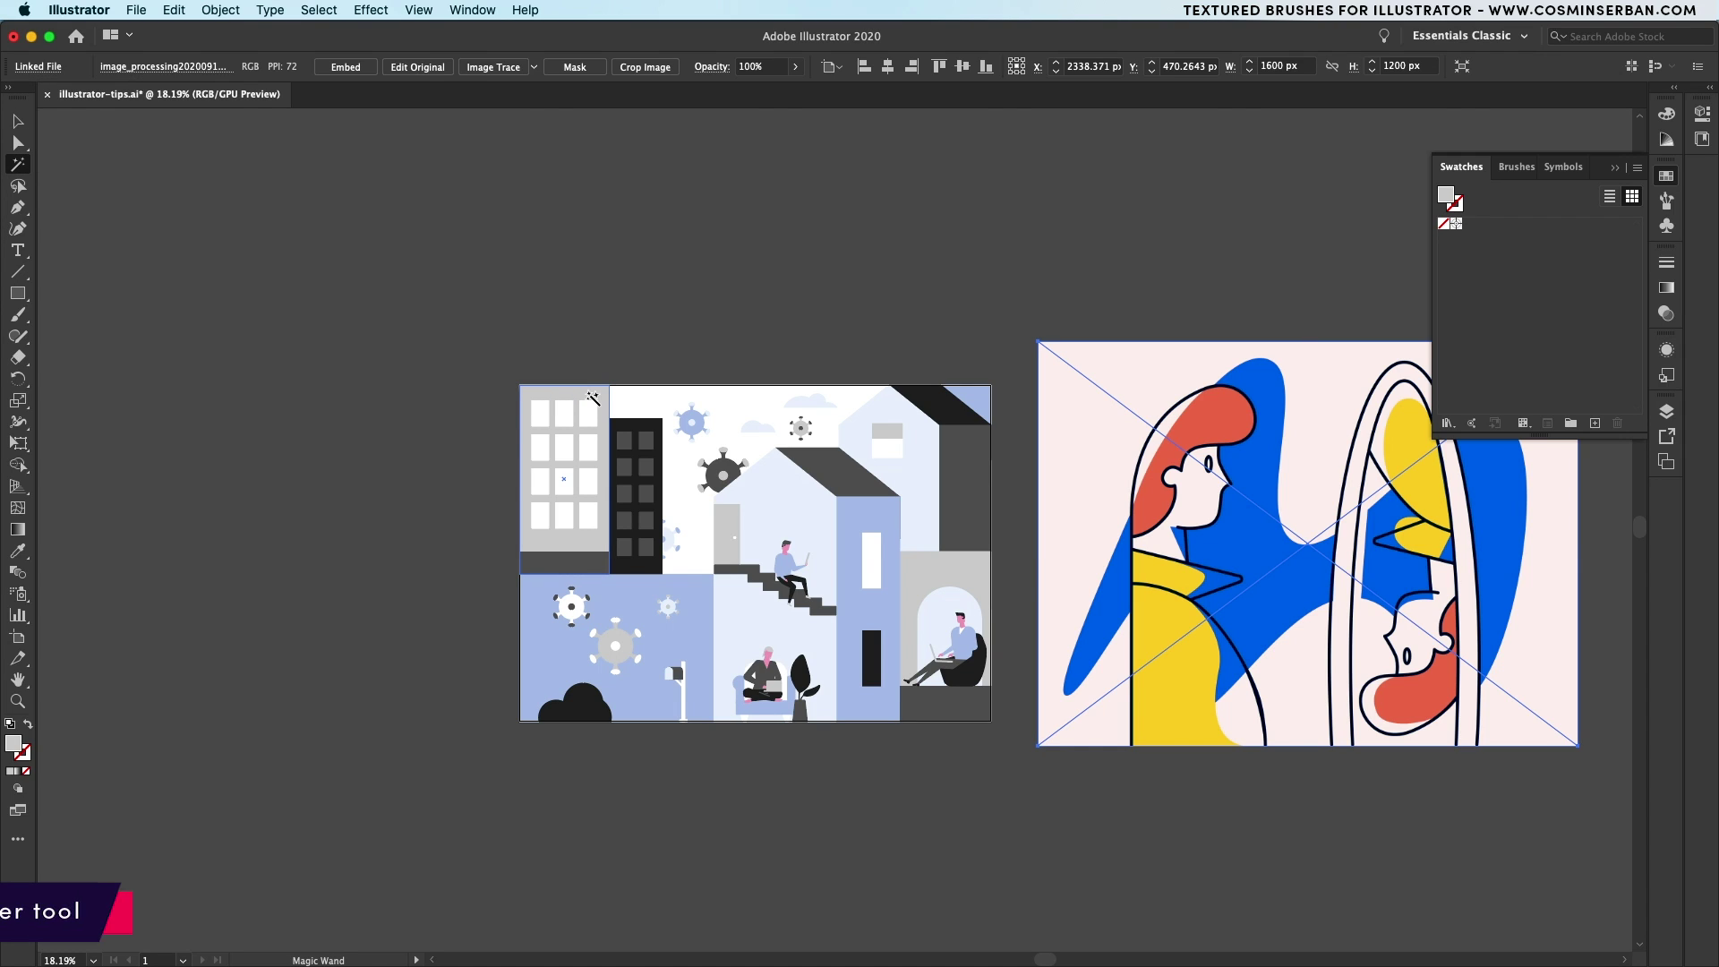
key("i")
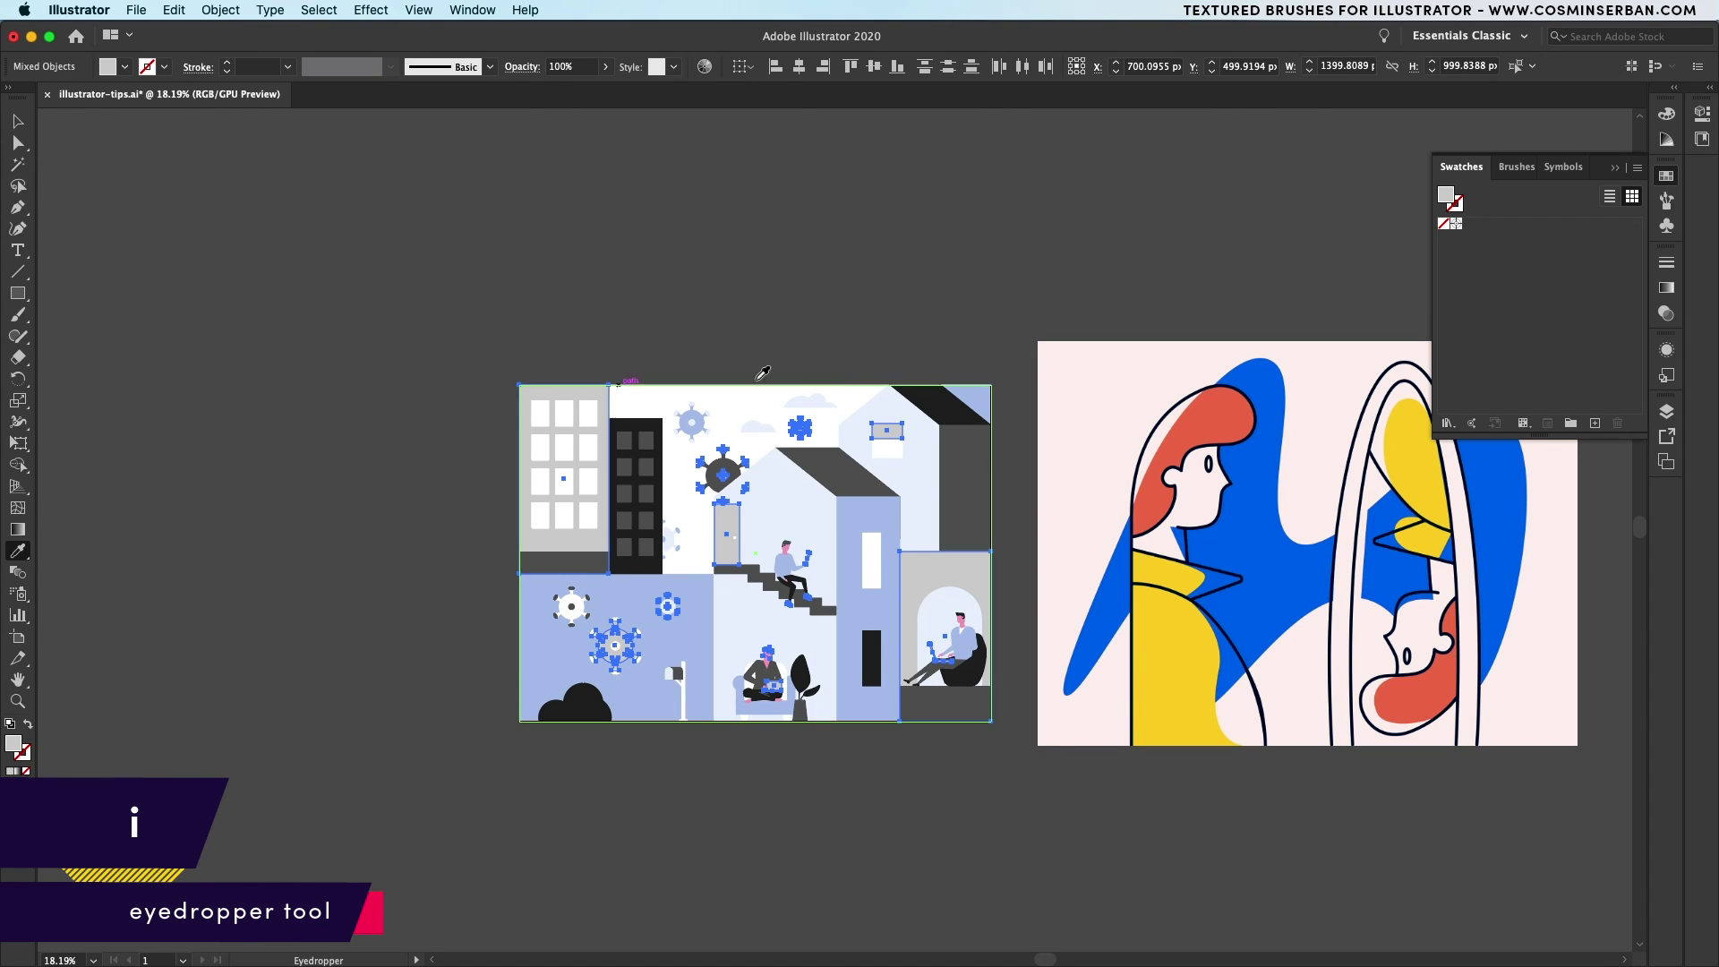
left_click(1229, 427)
Delete the placed Mirror reference image
key("v")
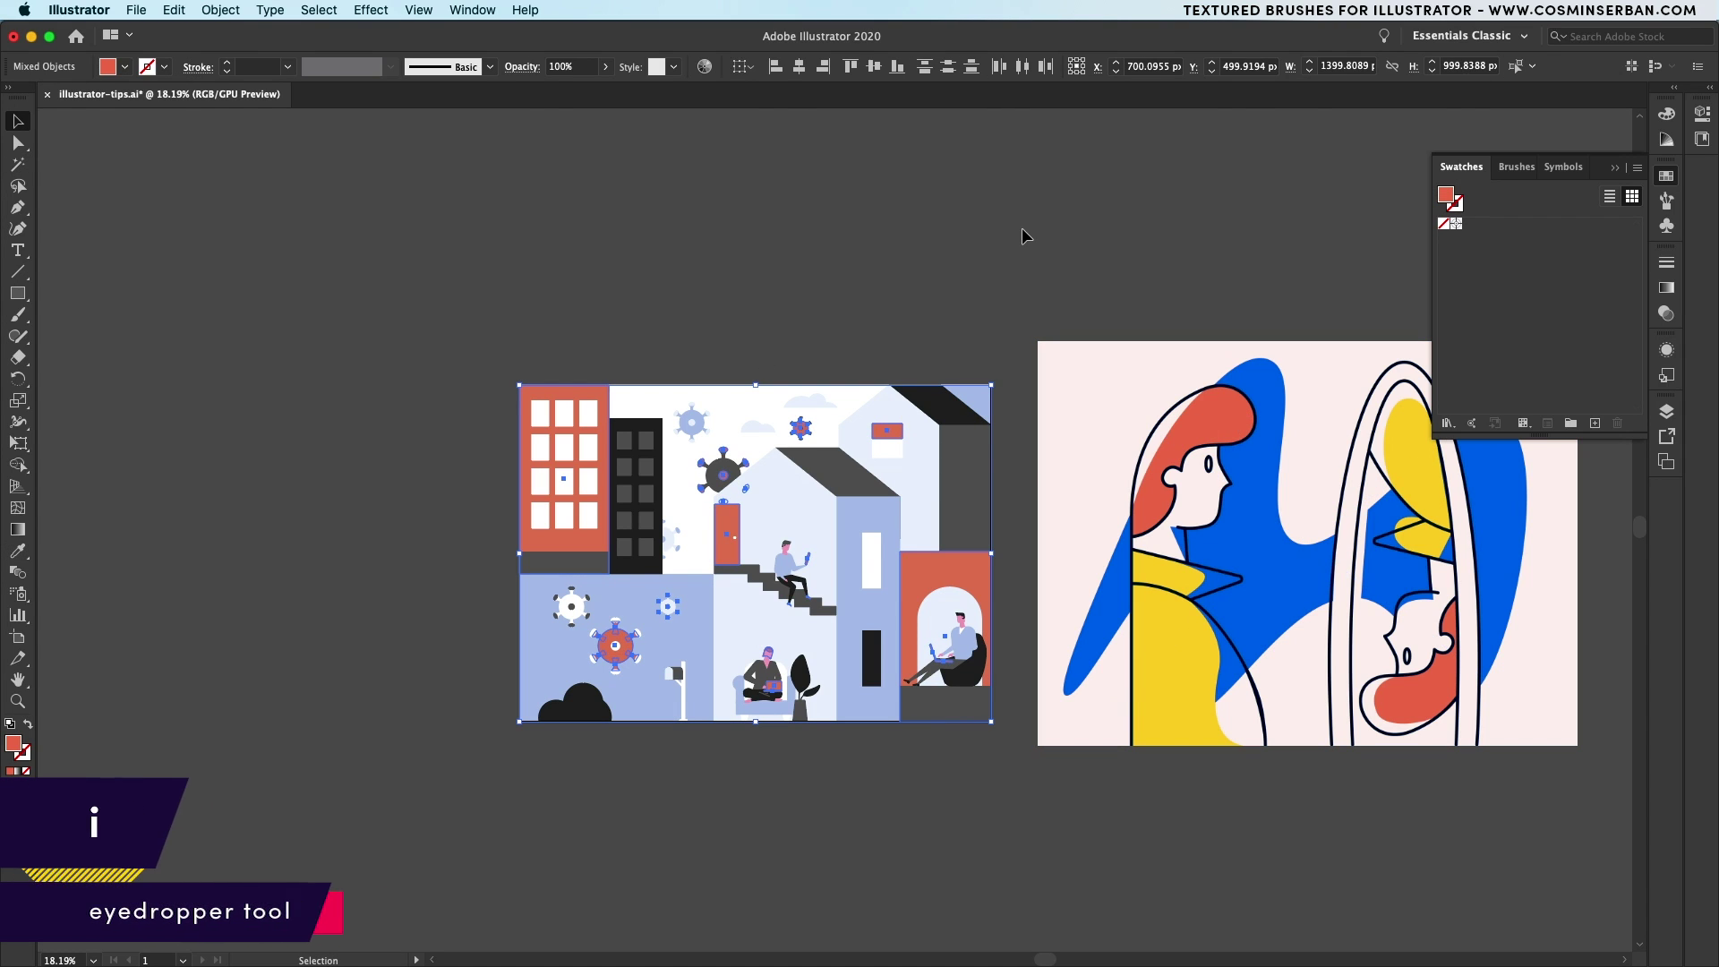
left_click(1141, 451)
key("Delete")
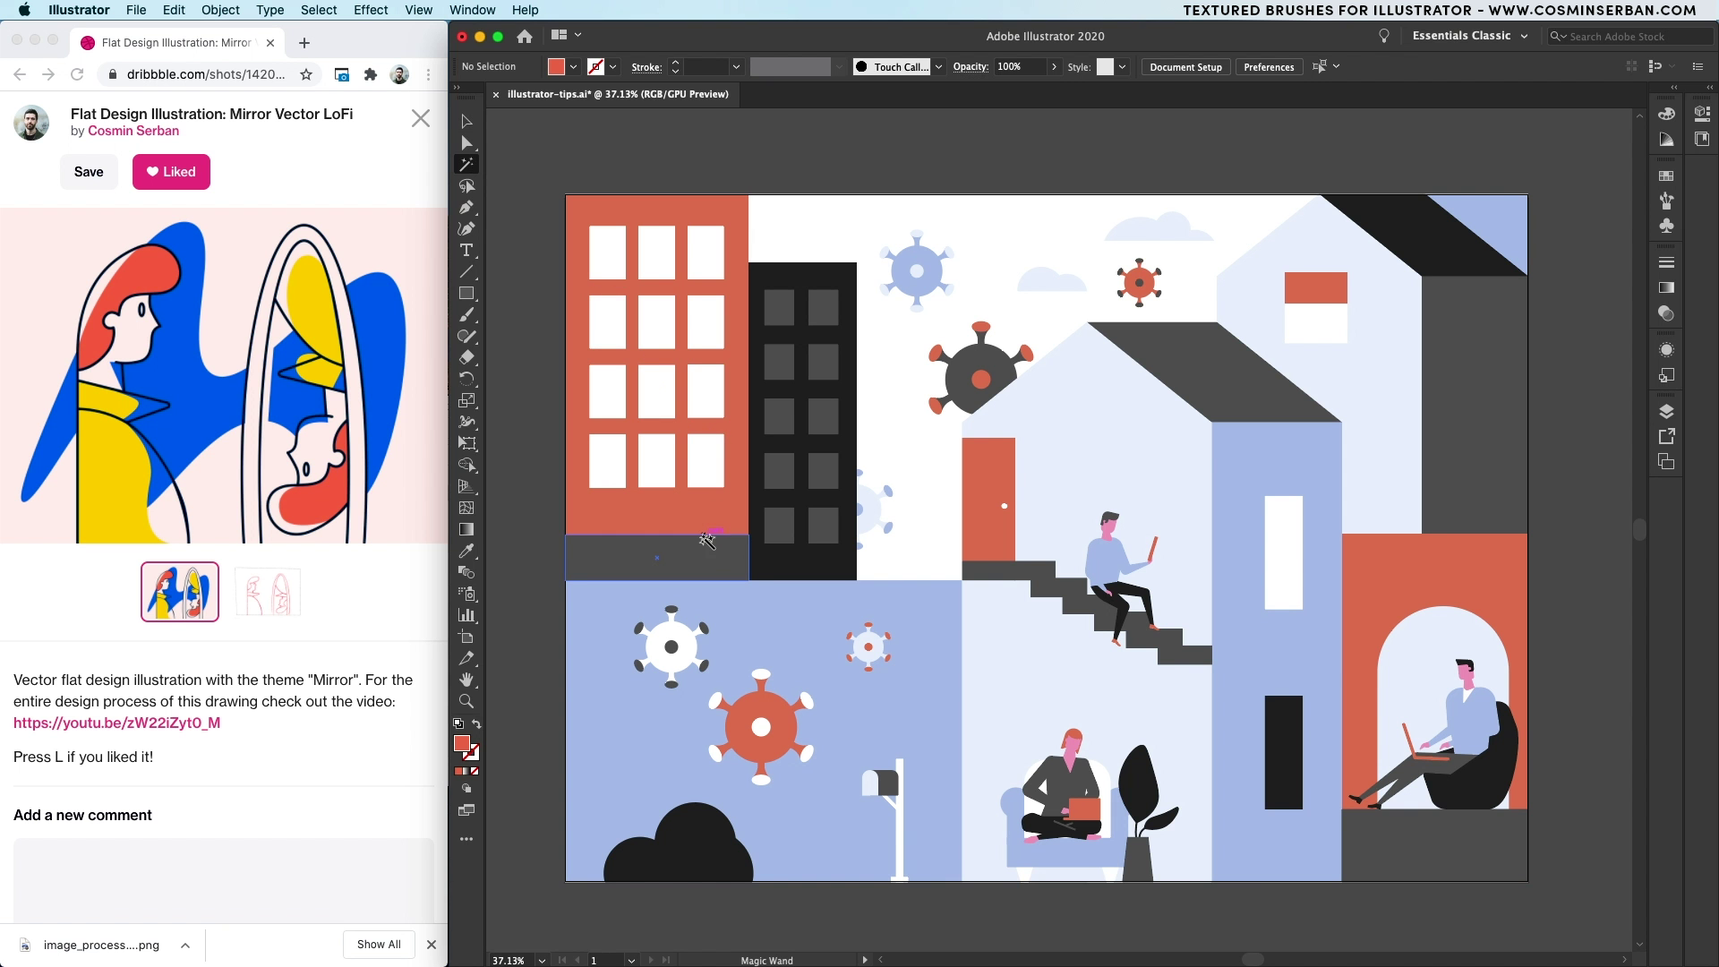
Fill the dark grey strips, stairs, roof and clothing with blue sampled from the browser image
left_click(701, 557)
key("i")
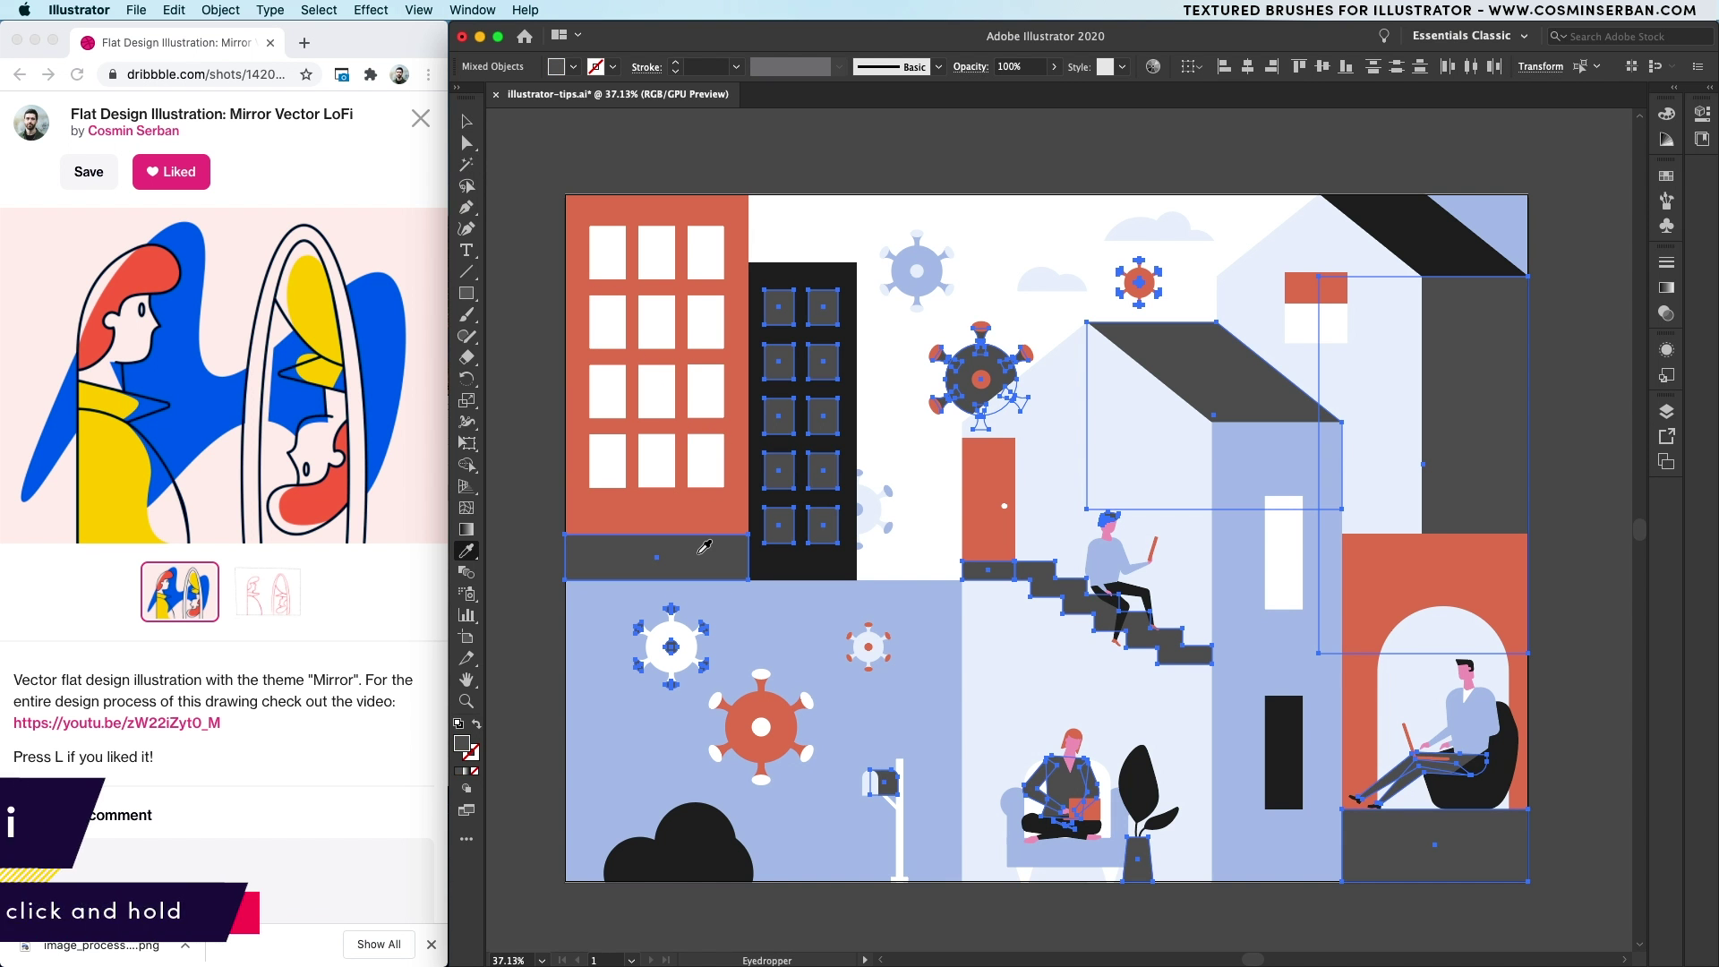
left_click_drag(702, 548, 179, 597)
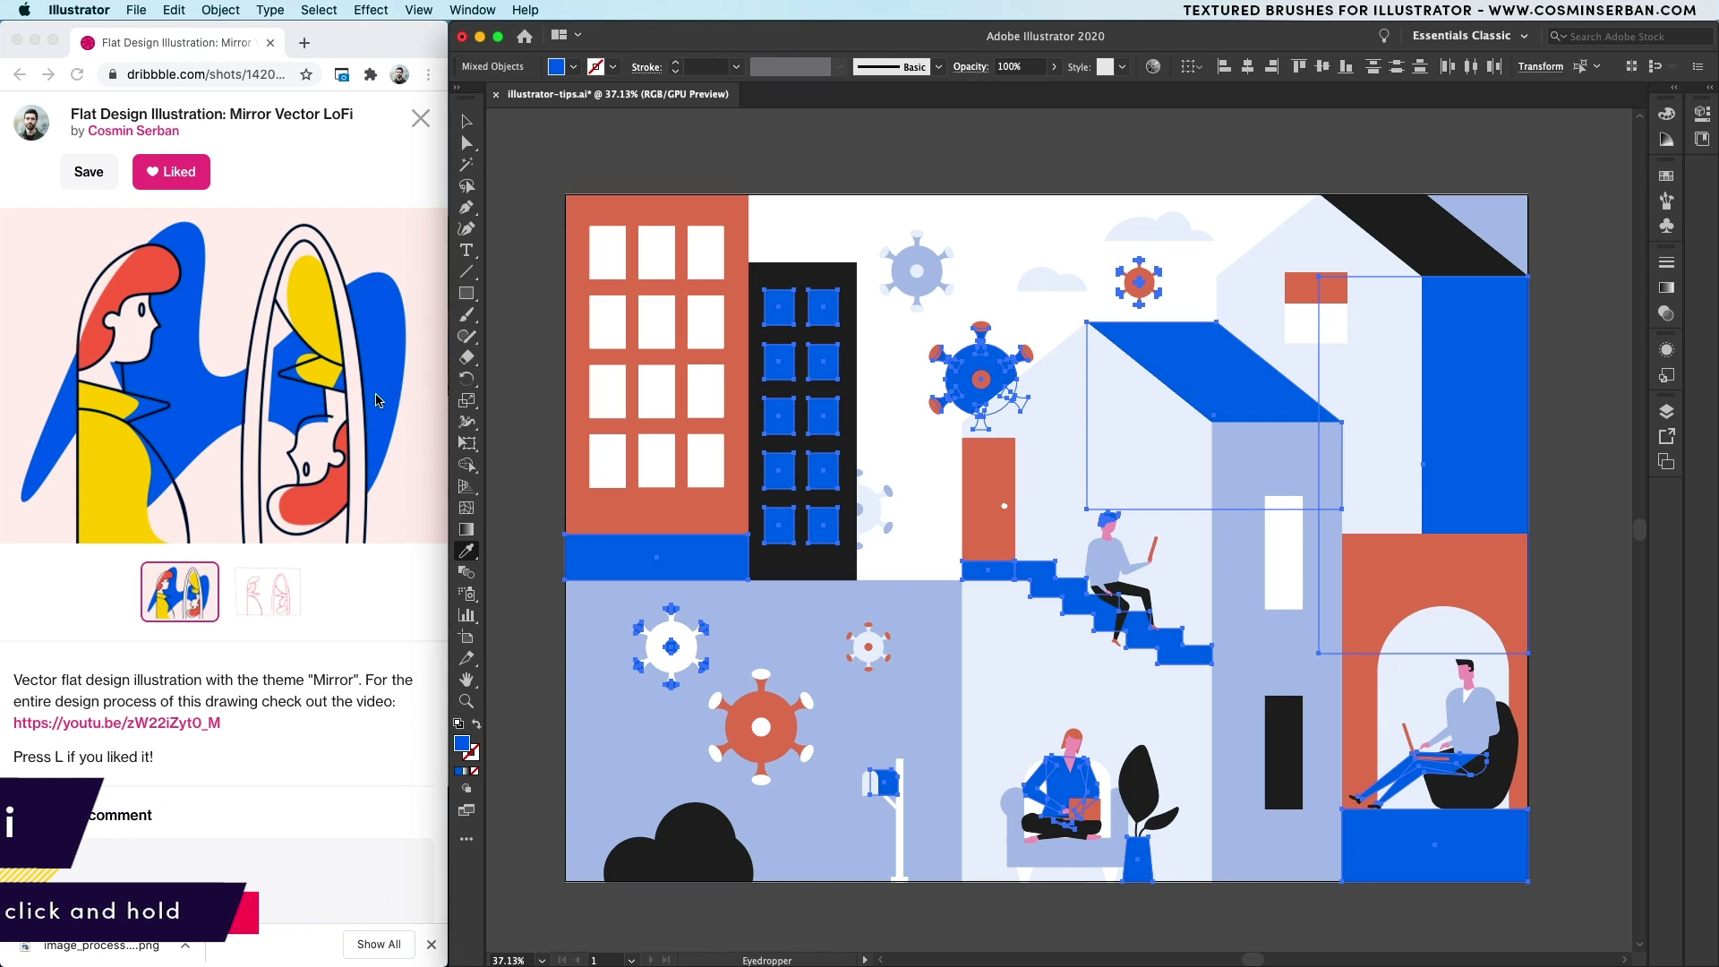
Select all the light-blue shapes by matching colour, ready for sampling a new colour
key("v")
left_click(868, 423)
left_click(468, 164)
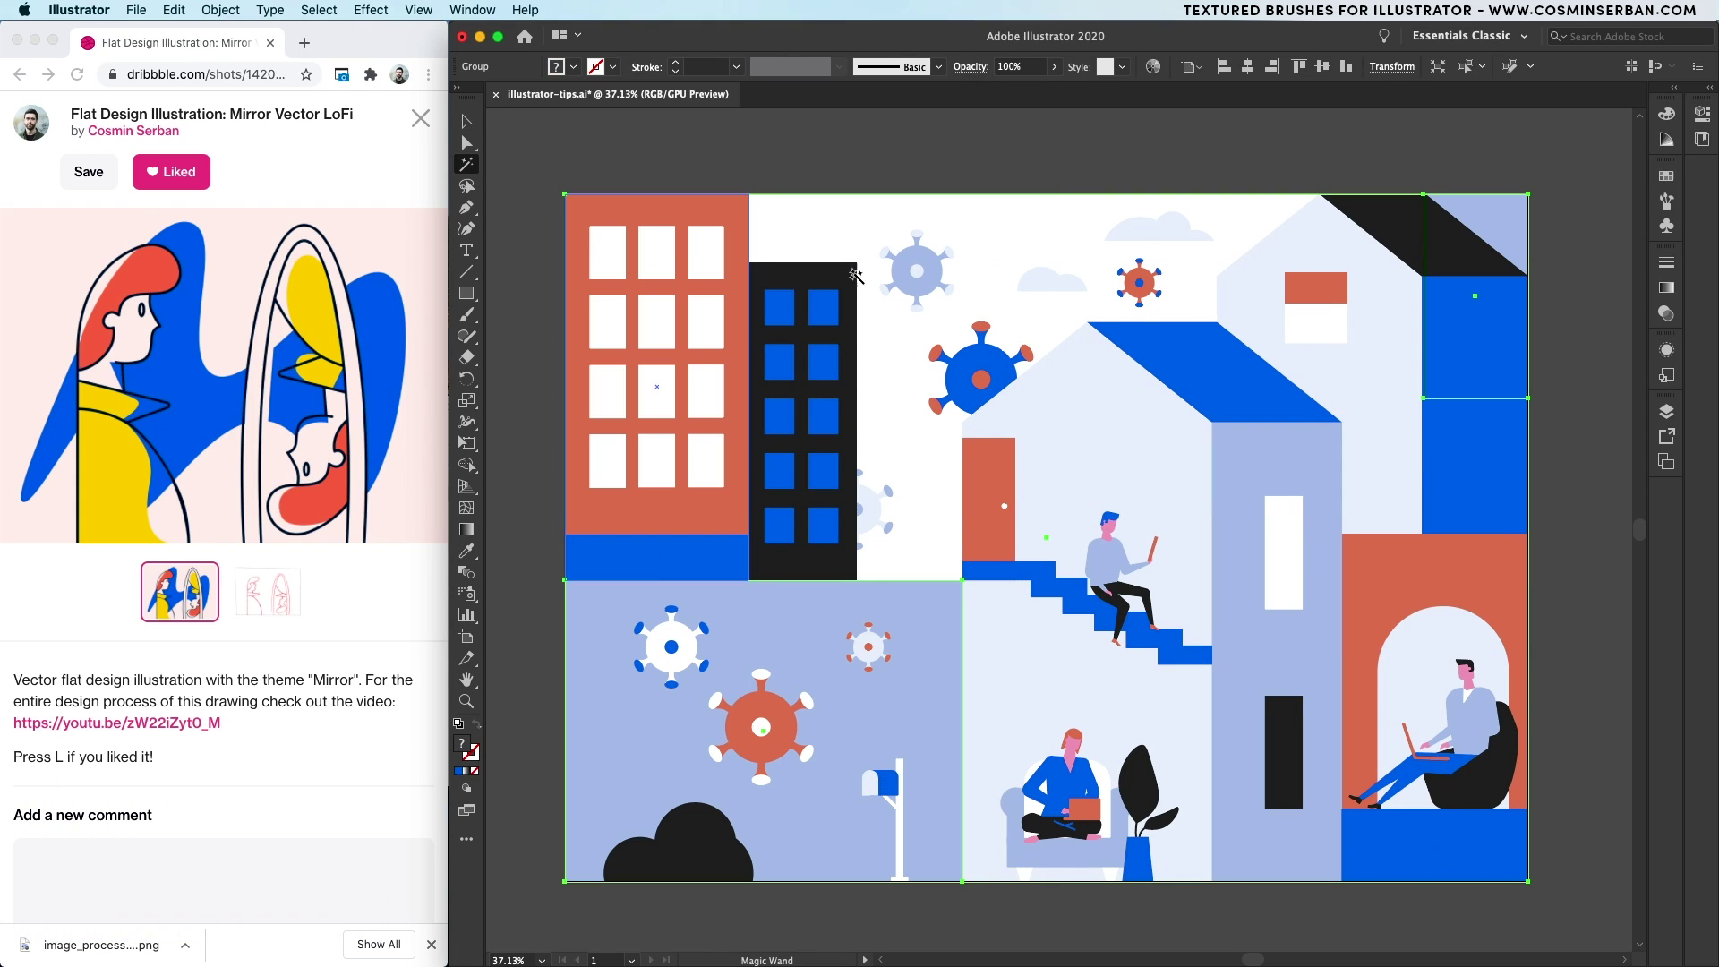
left_click(1094, 377)
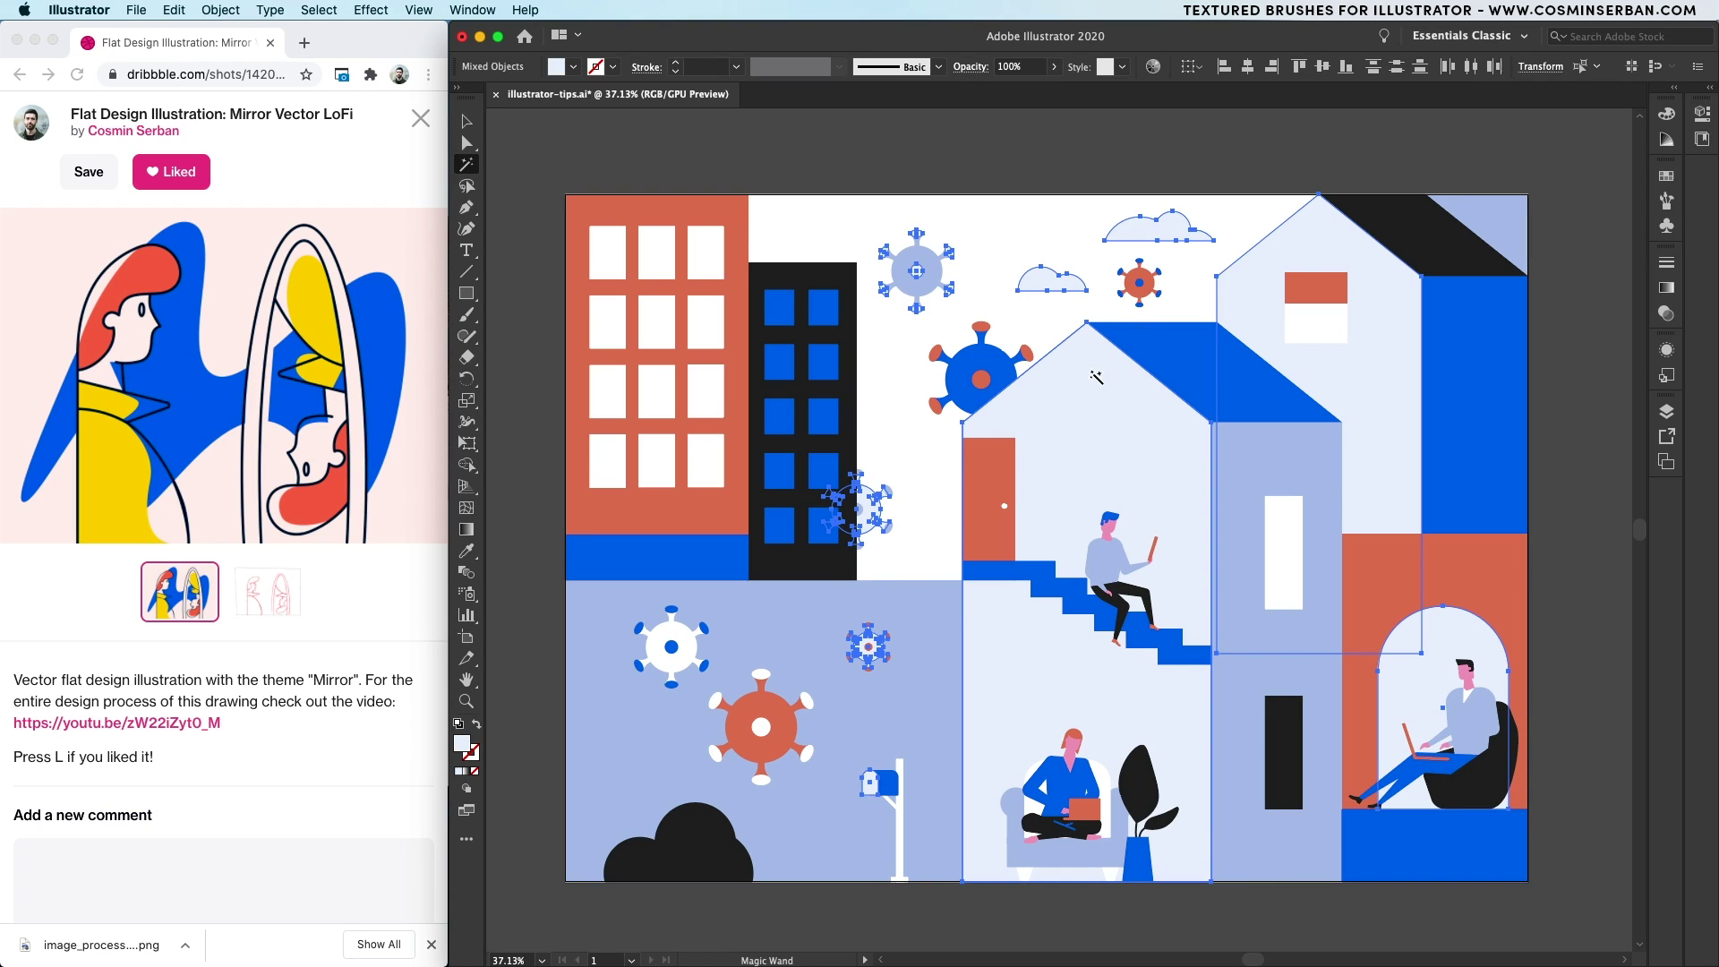
key("i")
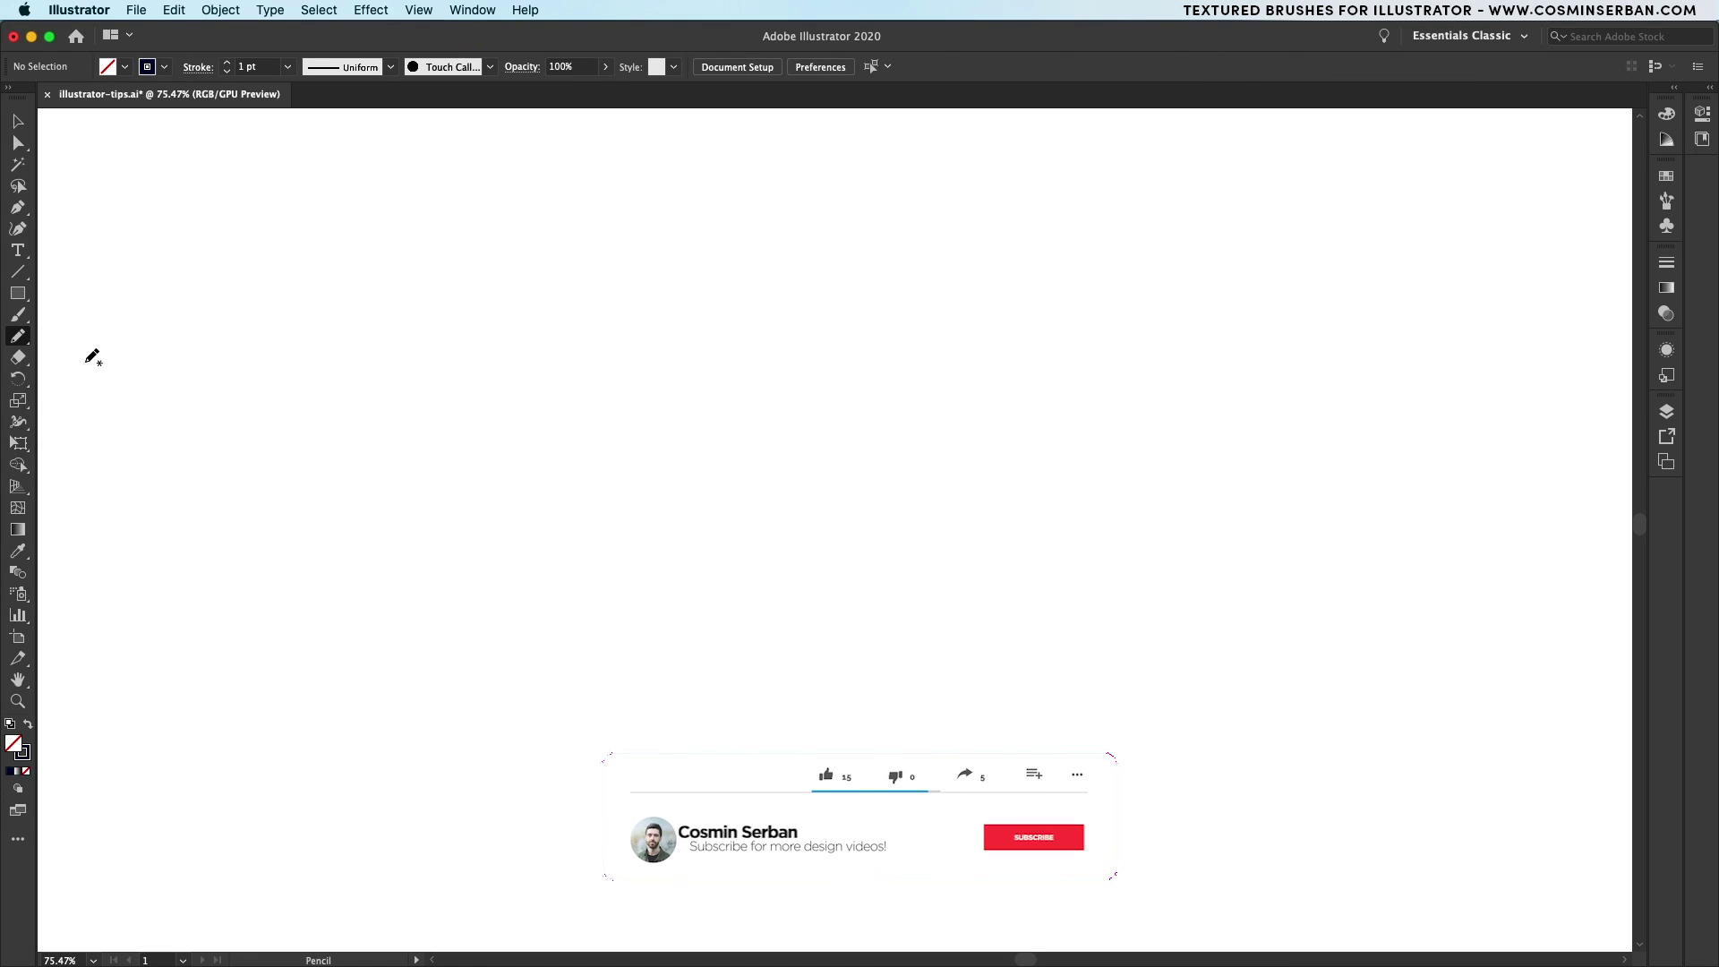
Pencil a wavy freehand line across the blank artboard and deselect it
mouse_move(256, 463)
left_mouse_down()
mouse_move(852, 307)
mouse_move(1294, 520)
left_mouse_up()
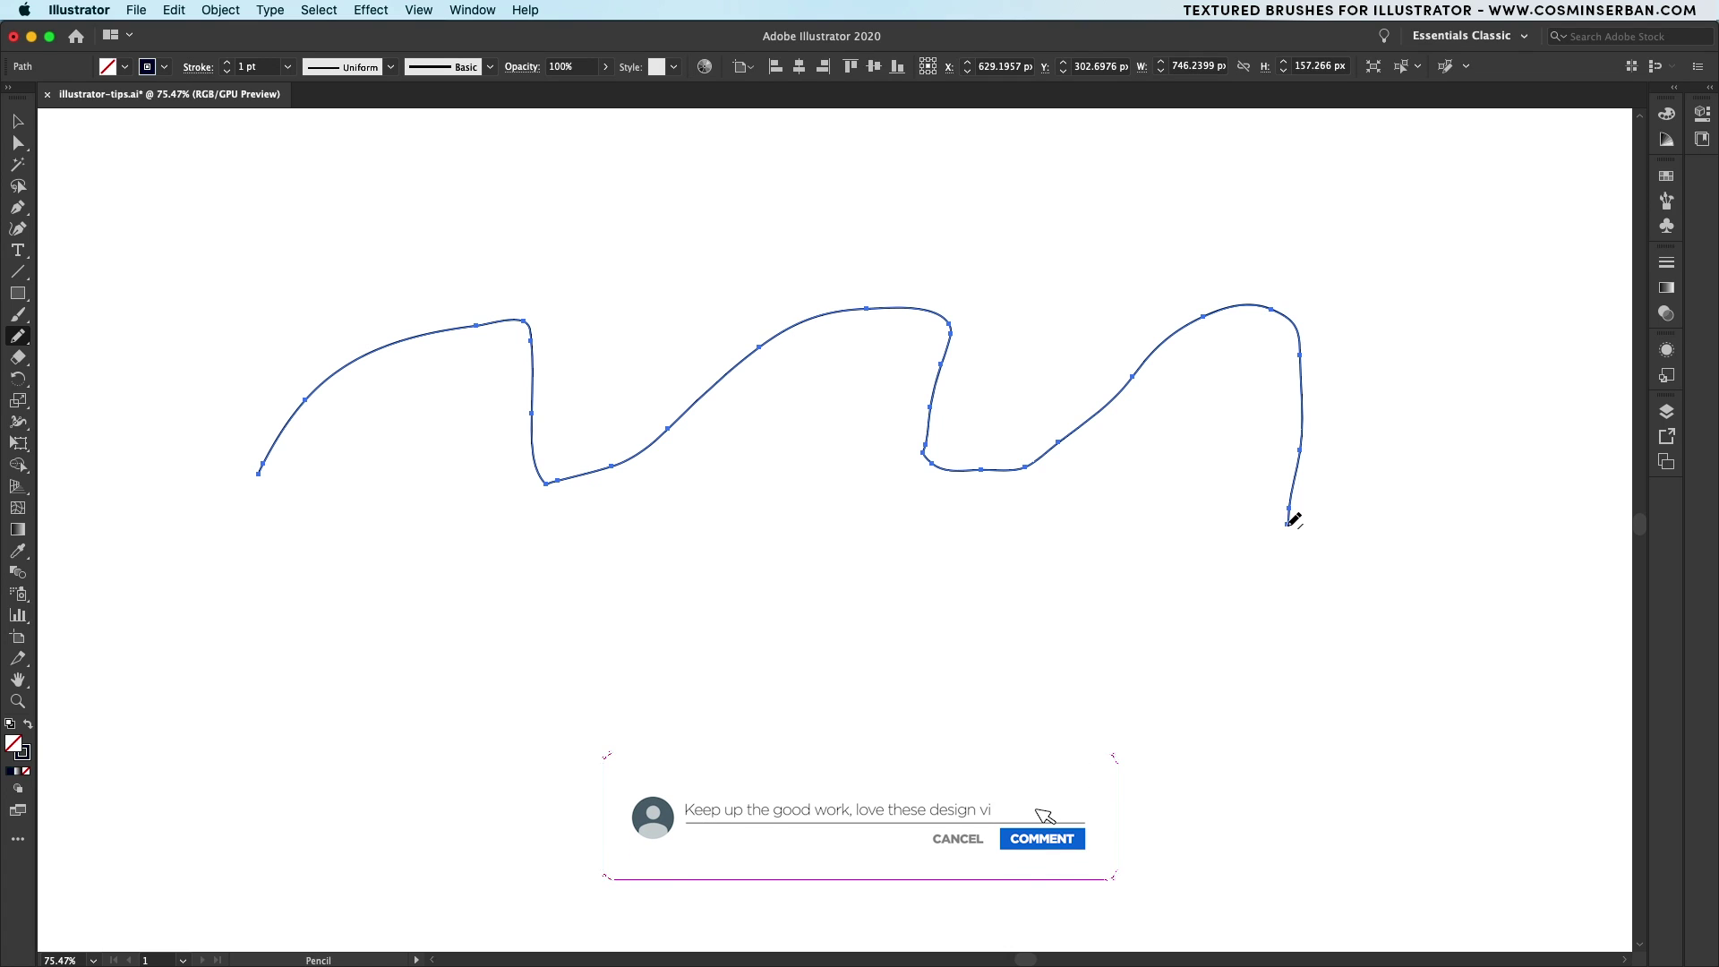
key("v")
Set Pencil fidelity to Smooth and draw a smoother wavy line below the first
double_click(19, 337)
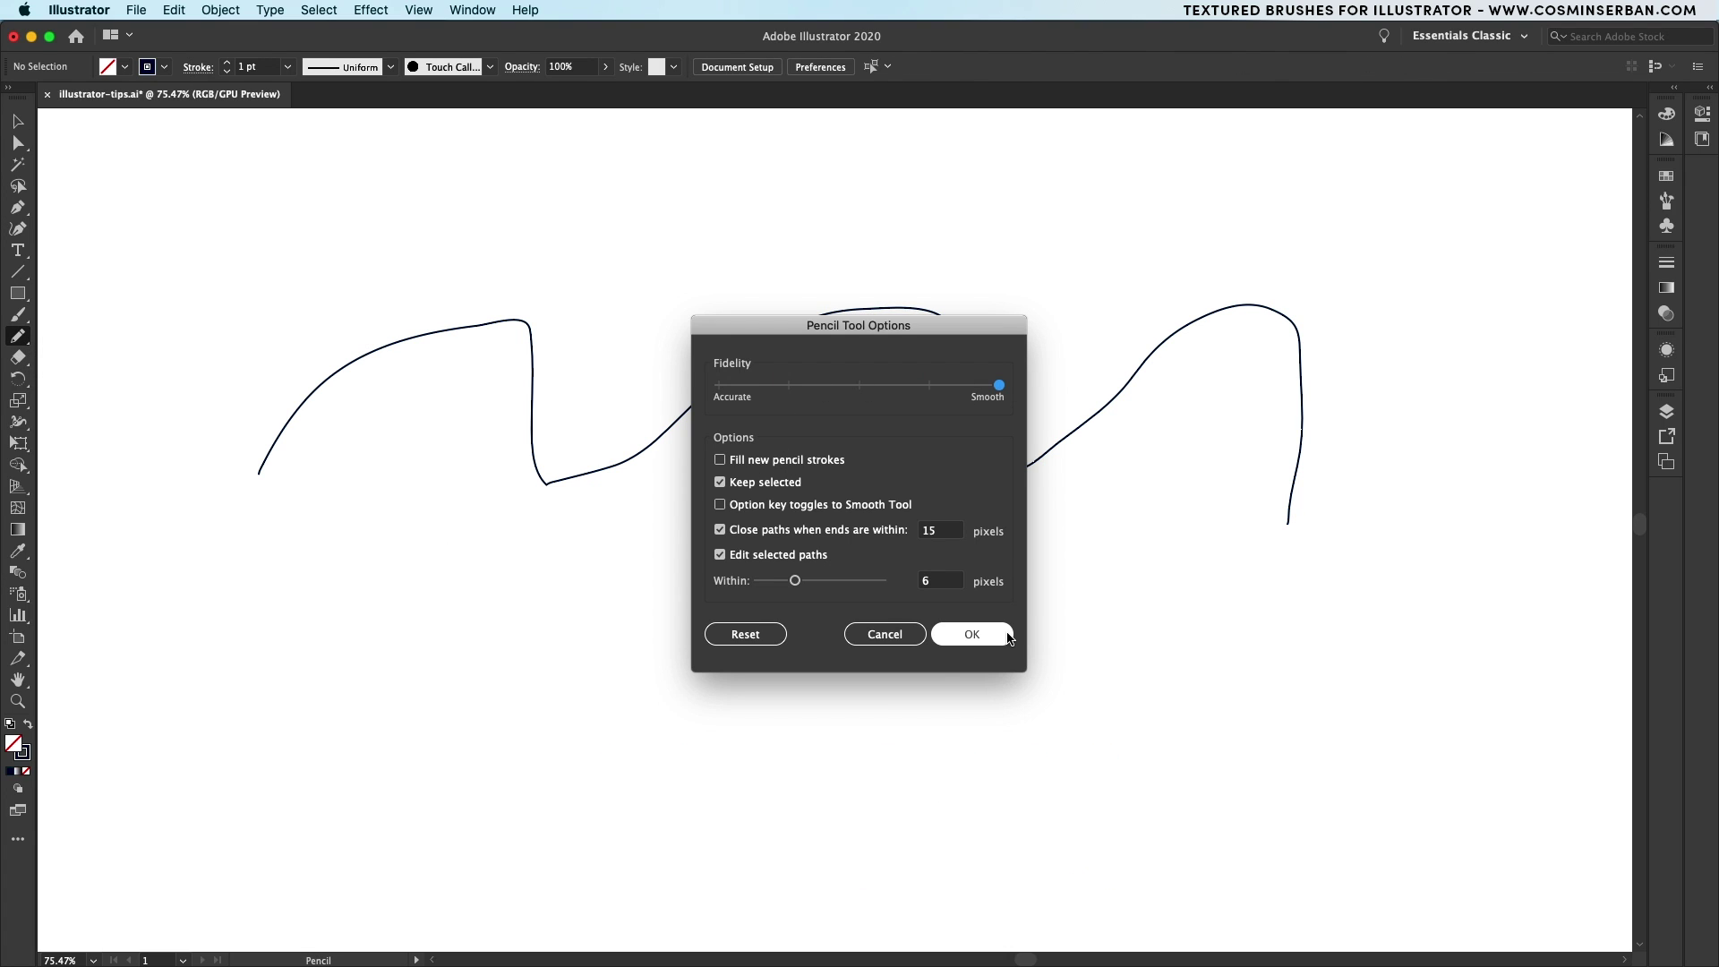
left_click(973, 634)
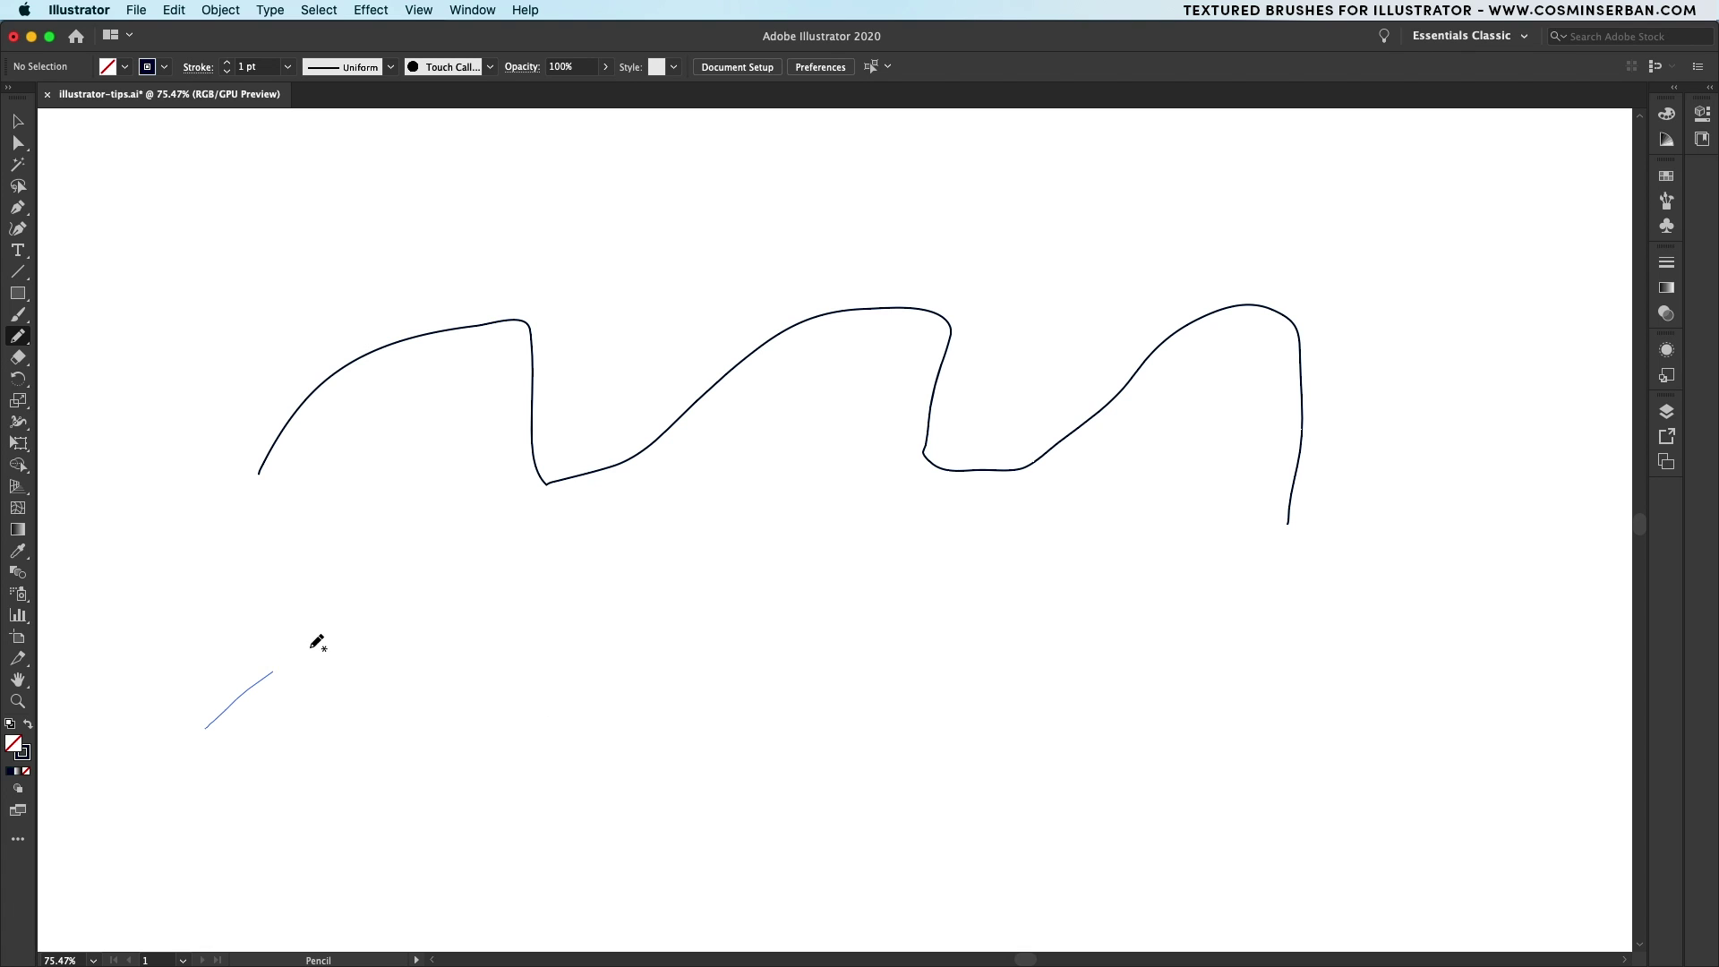
left_click_drag(317, 644, 850, 605)
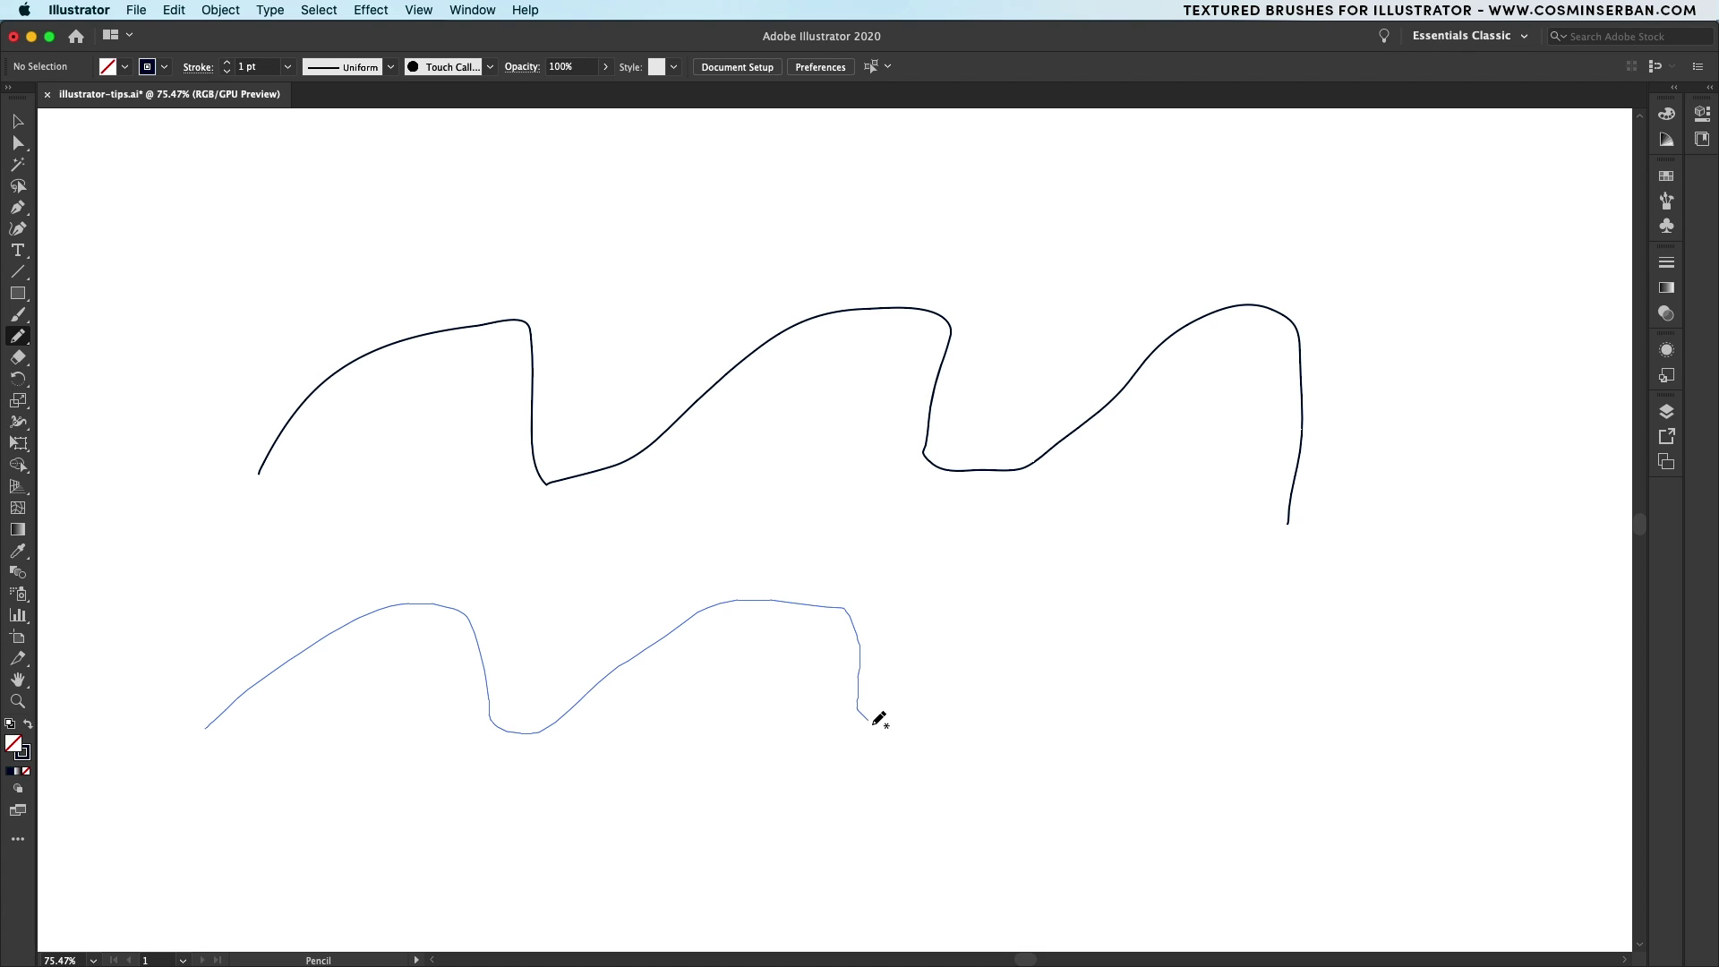
left_click_drag(877, 720, 1246, 733)
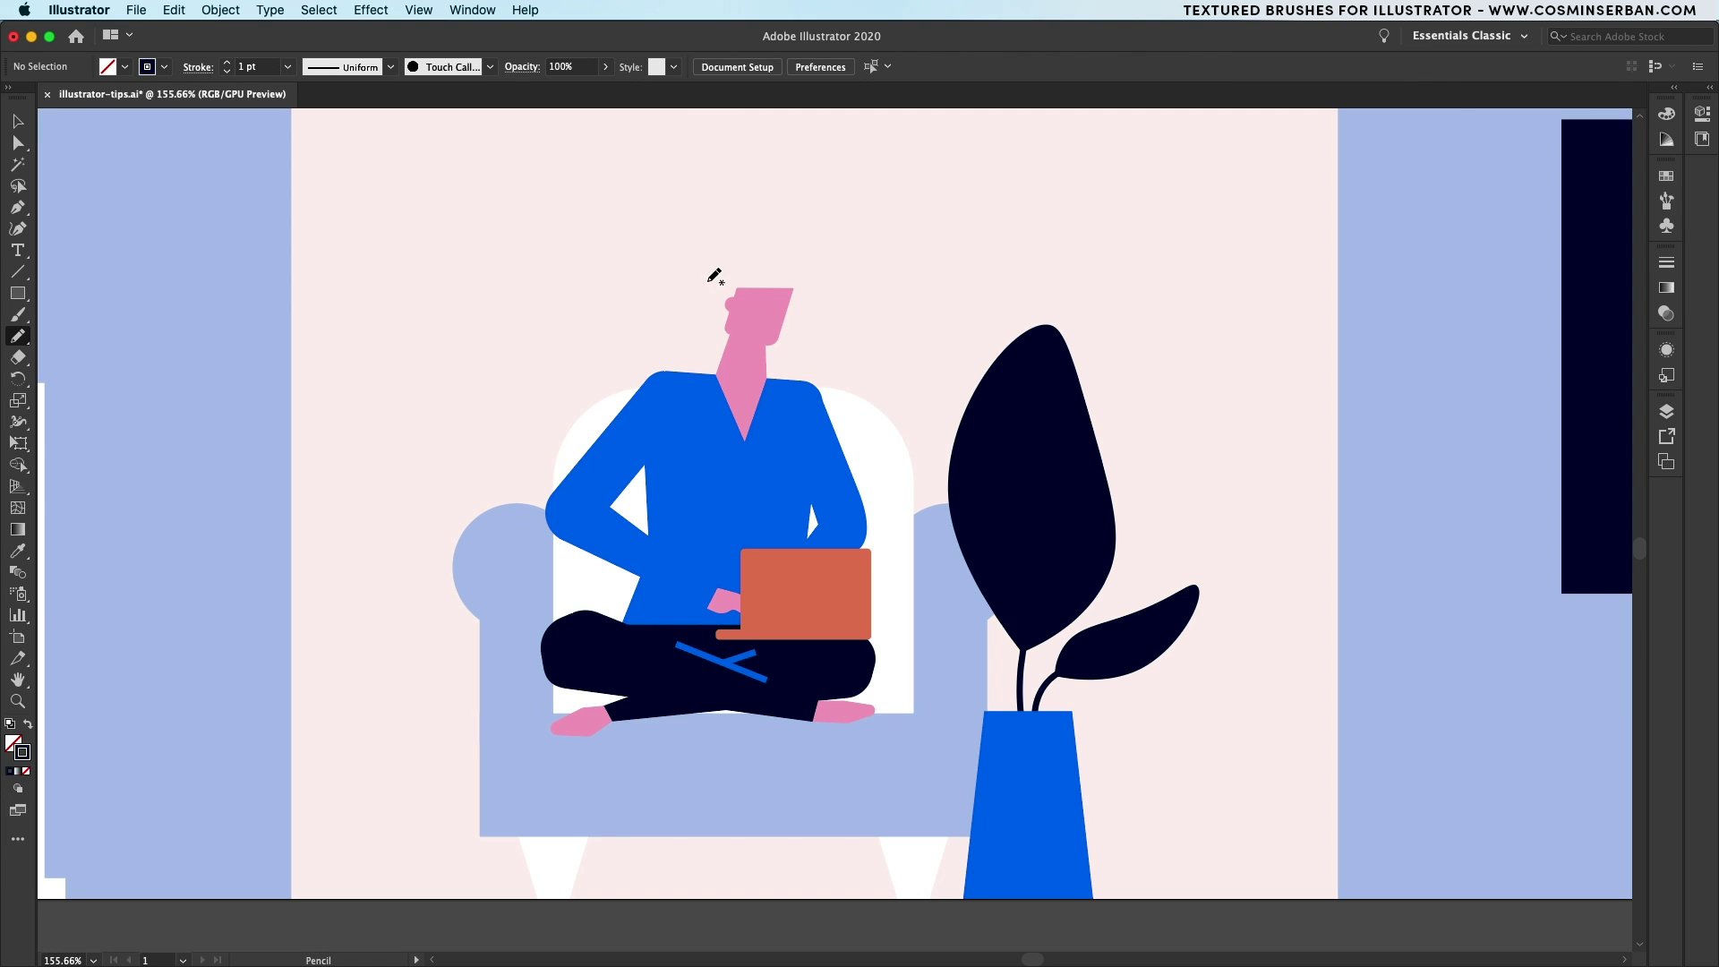
Pencil a hair outline around the figure and save navy R=5 G=38 B=71 as a swatch
left_click_drag(840, 251, 732, 517)
mouse_move(628, 631)
left_mouse_down()
mouse_move(403, 592)
mouse_move(560, 395)
left_mouse_up()
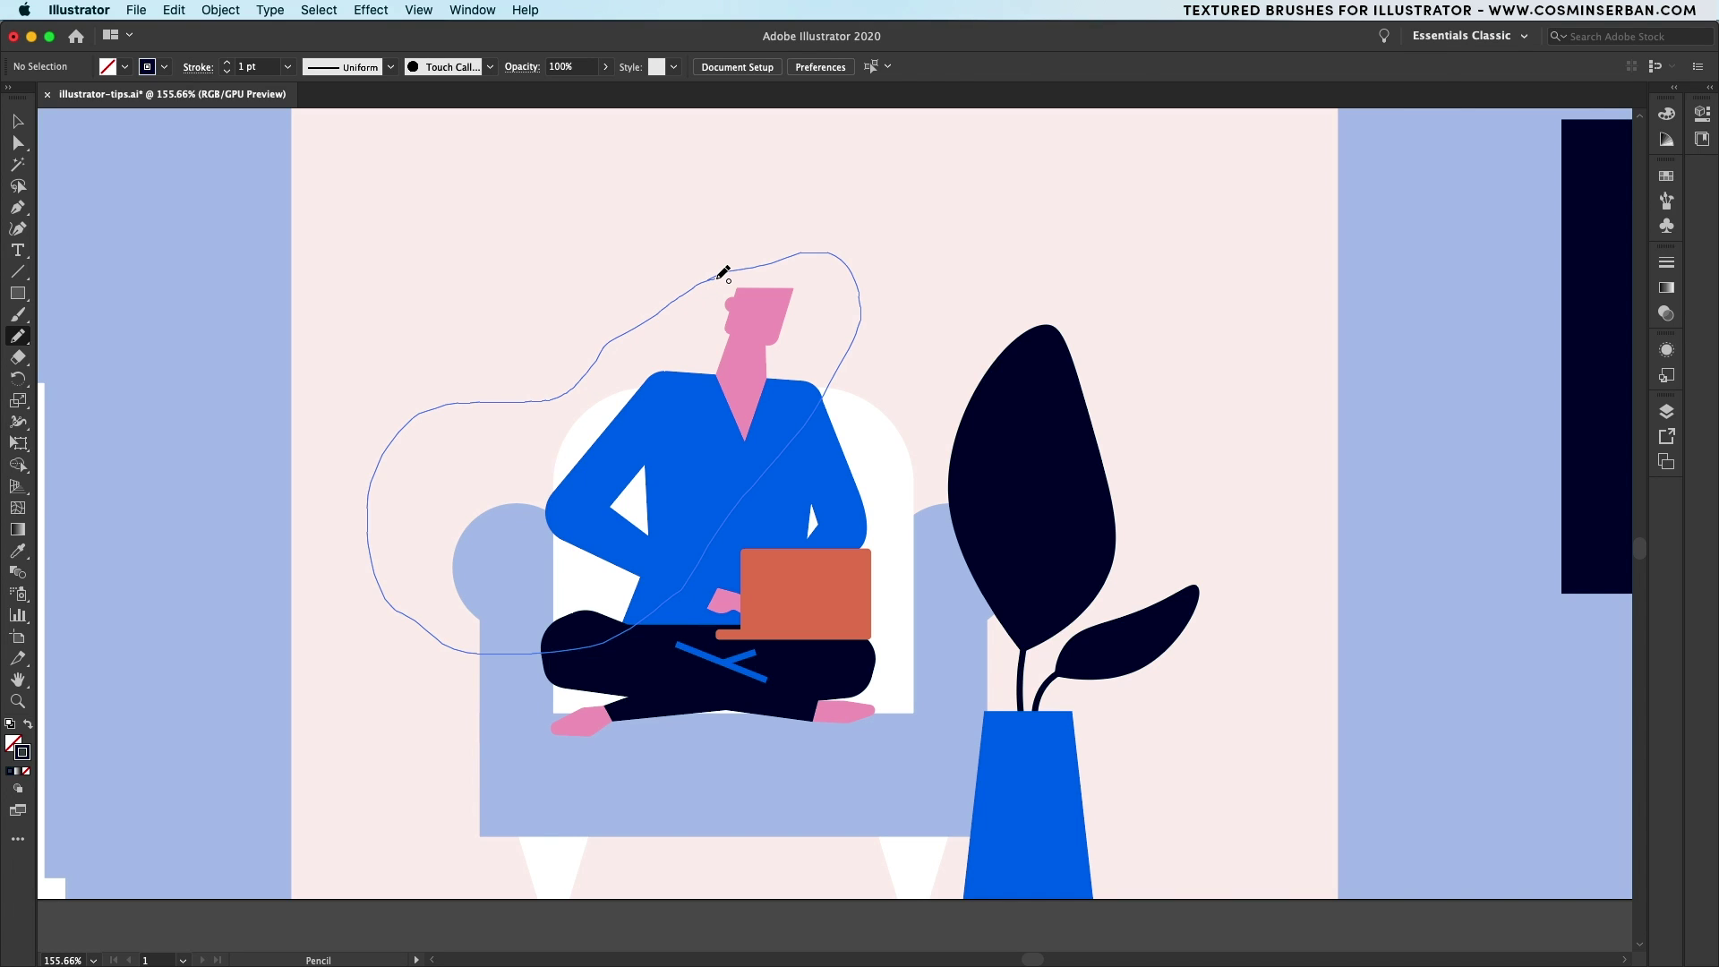
left_click(1667, 173)
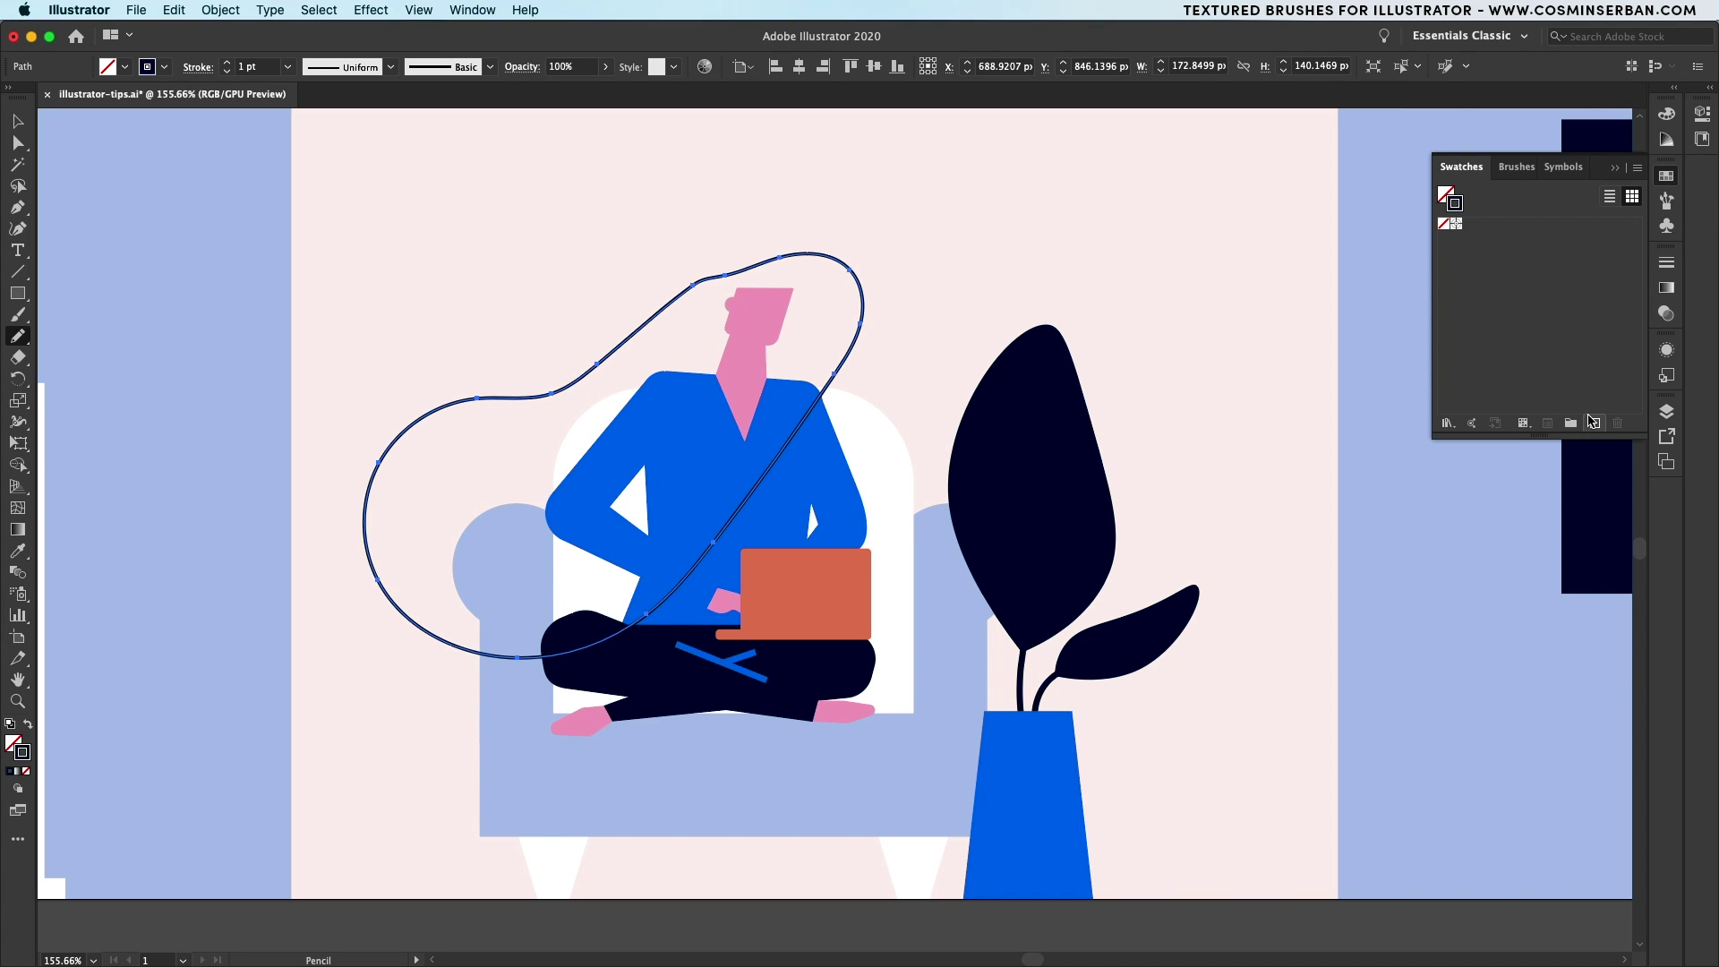
left_click(1592, 423)
left_click(965, 631)
Give the trial hair shape no stroke and a navy fill, then remove it
left_click(1443, 226)
left_click(1465, 224)
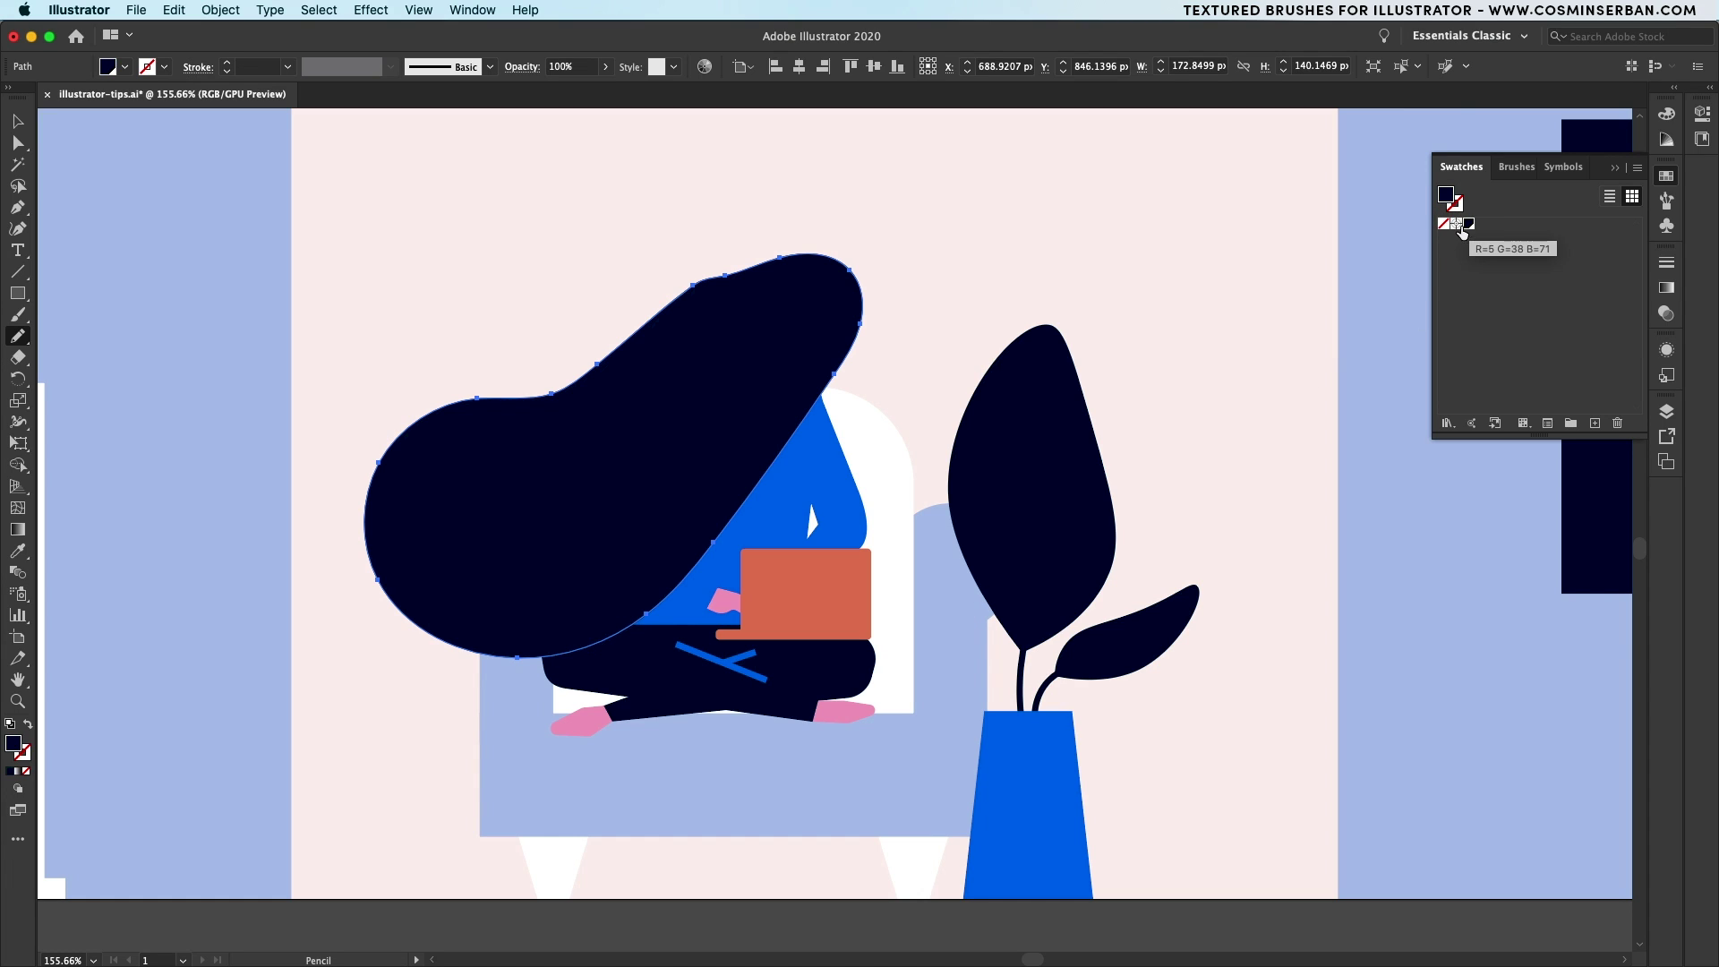
key("v")
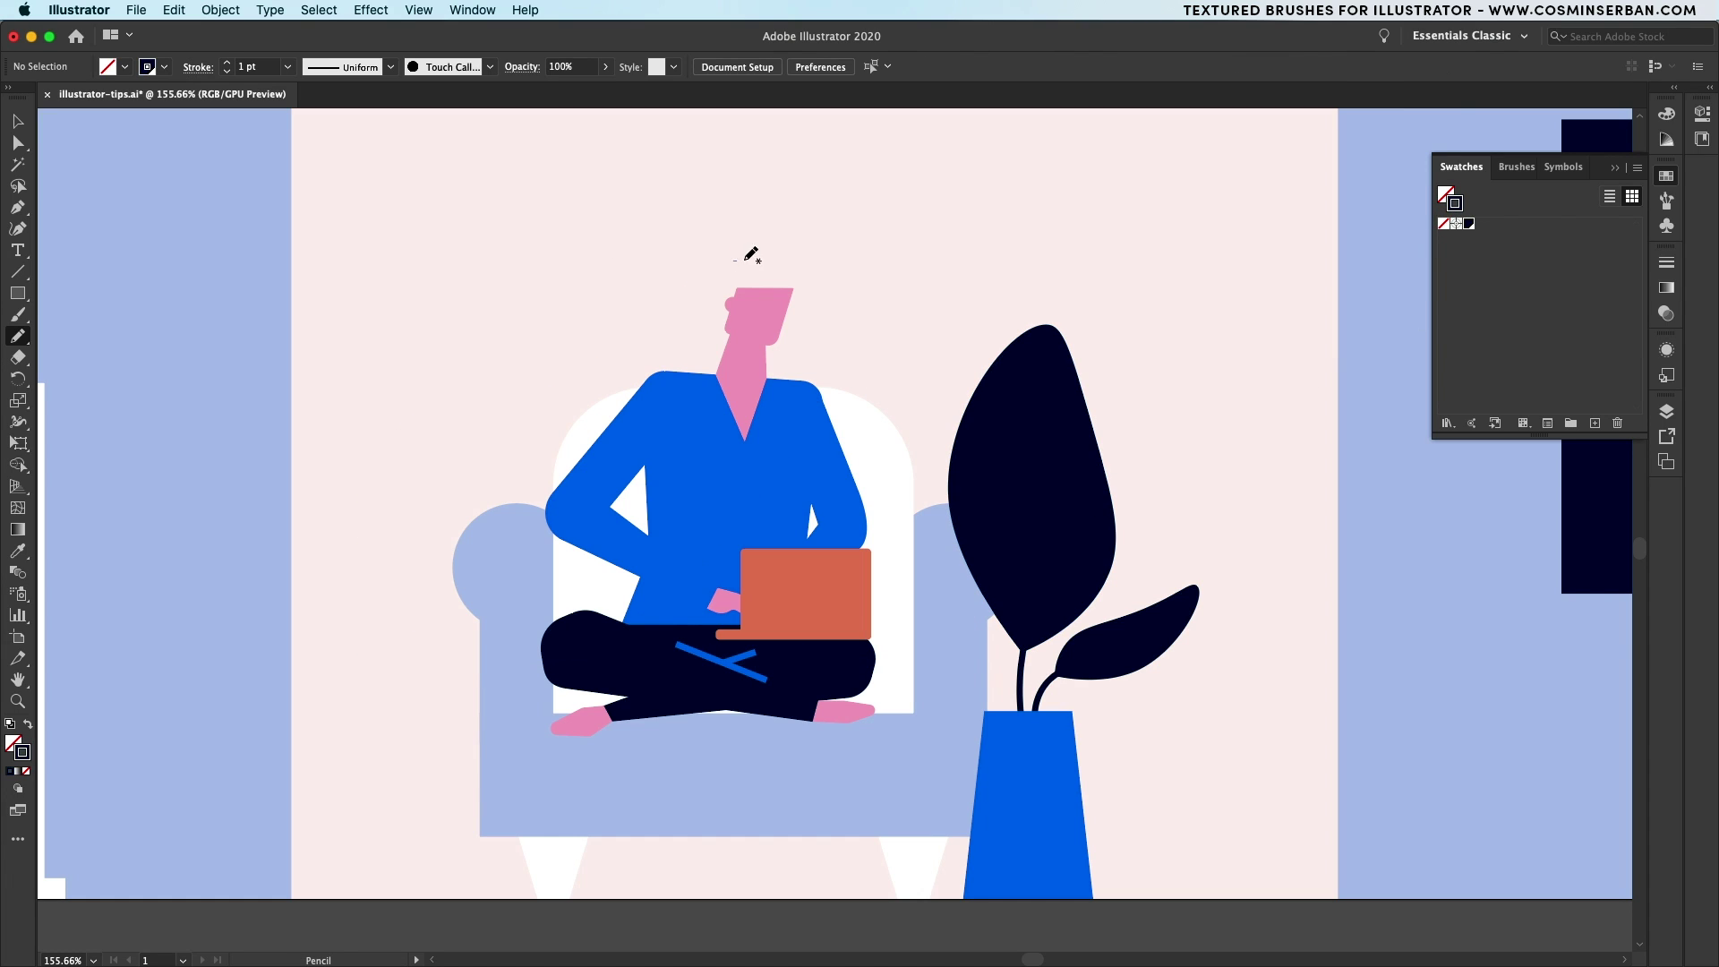
Pencil a hair outline around the head and sofa arm, fill it navy, and send it to back
left_click_drag(657, 578, 388, 413)
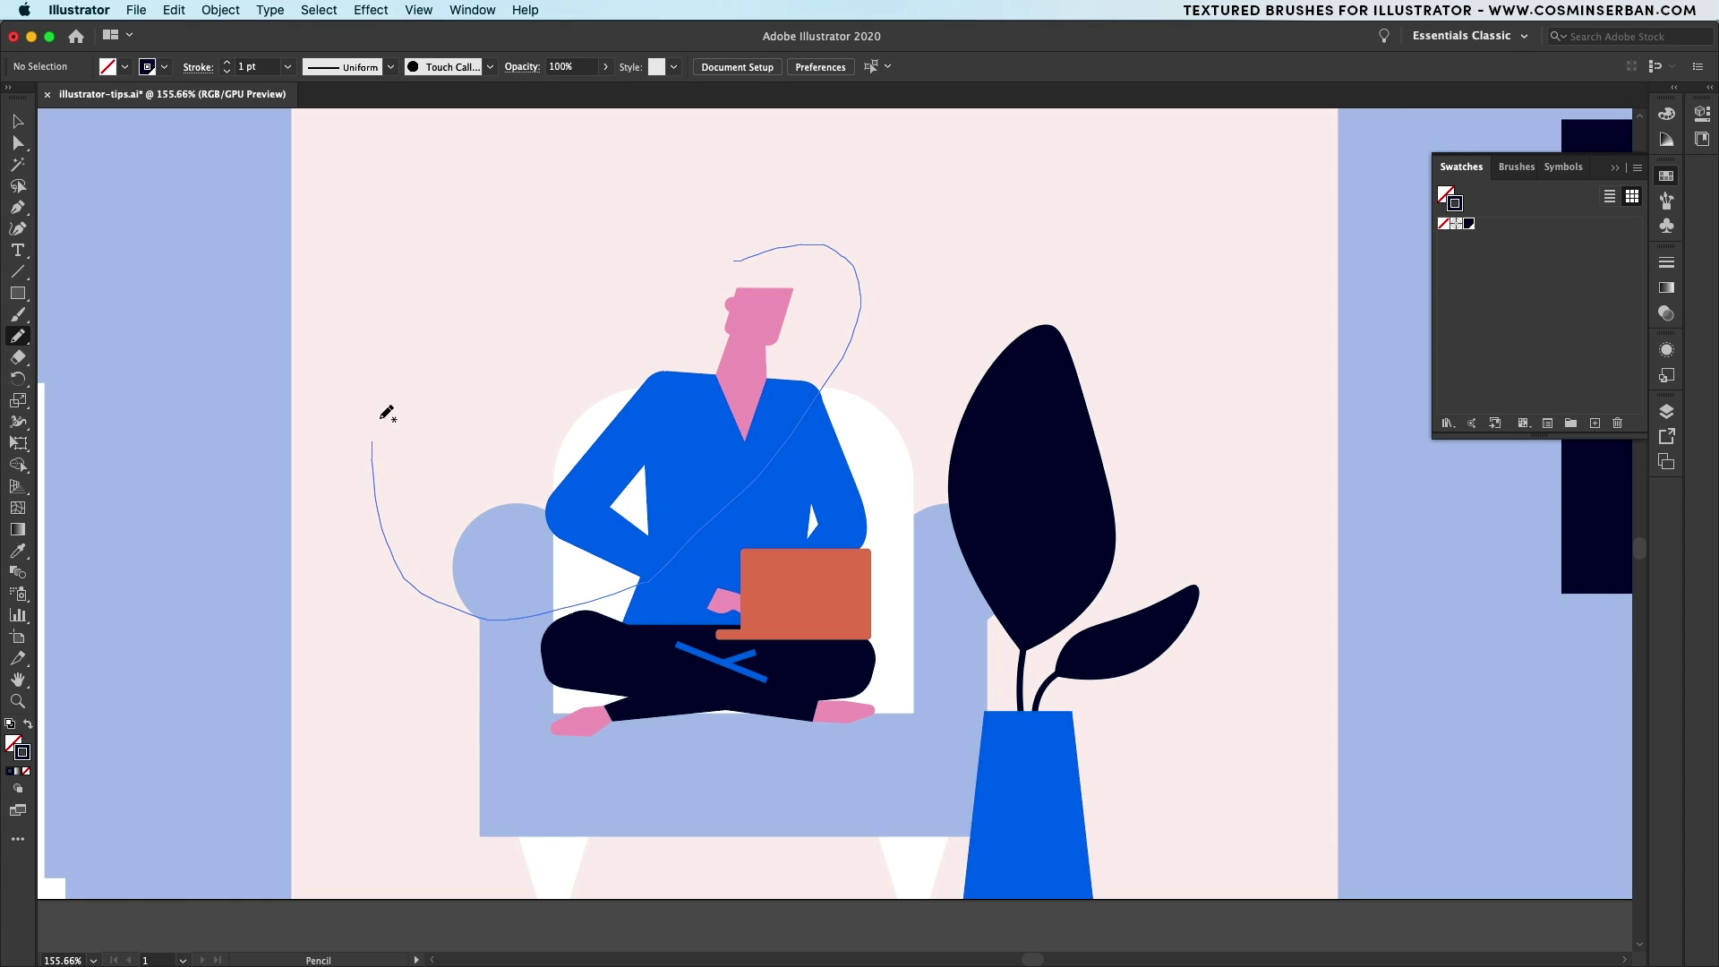
left_click_drag(559, 352, 749, 255)
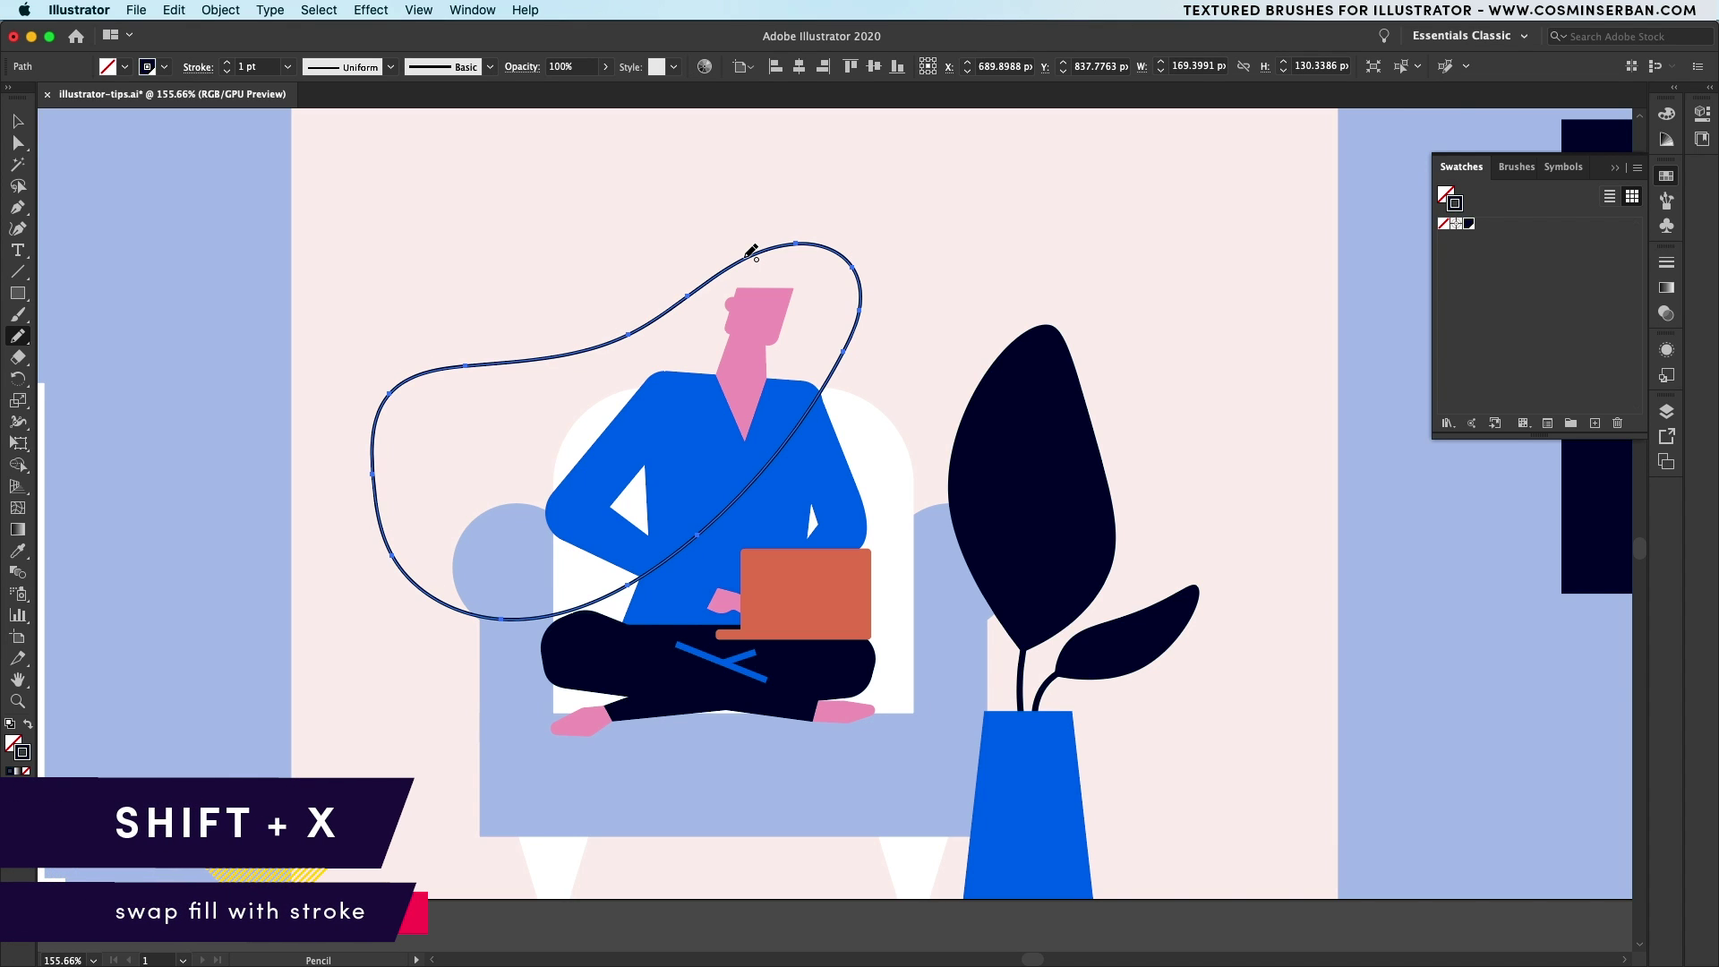
key("shift+x")
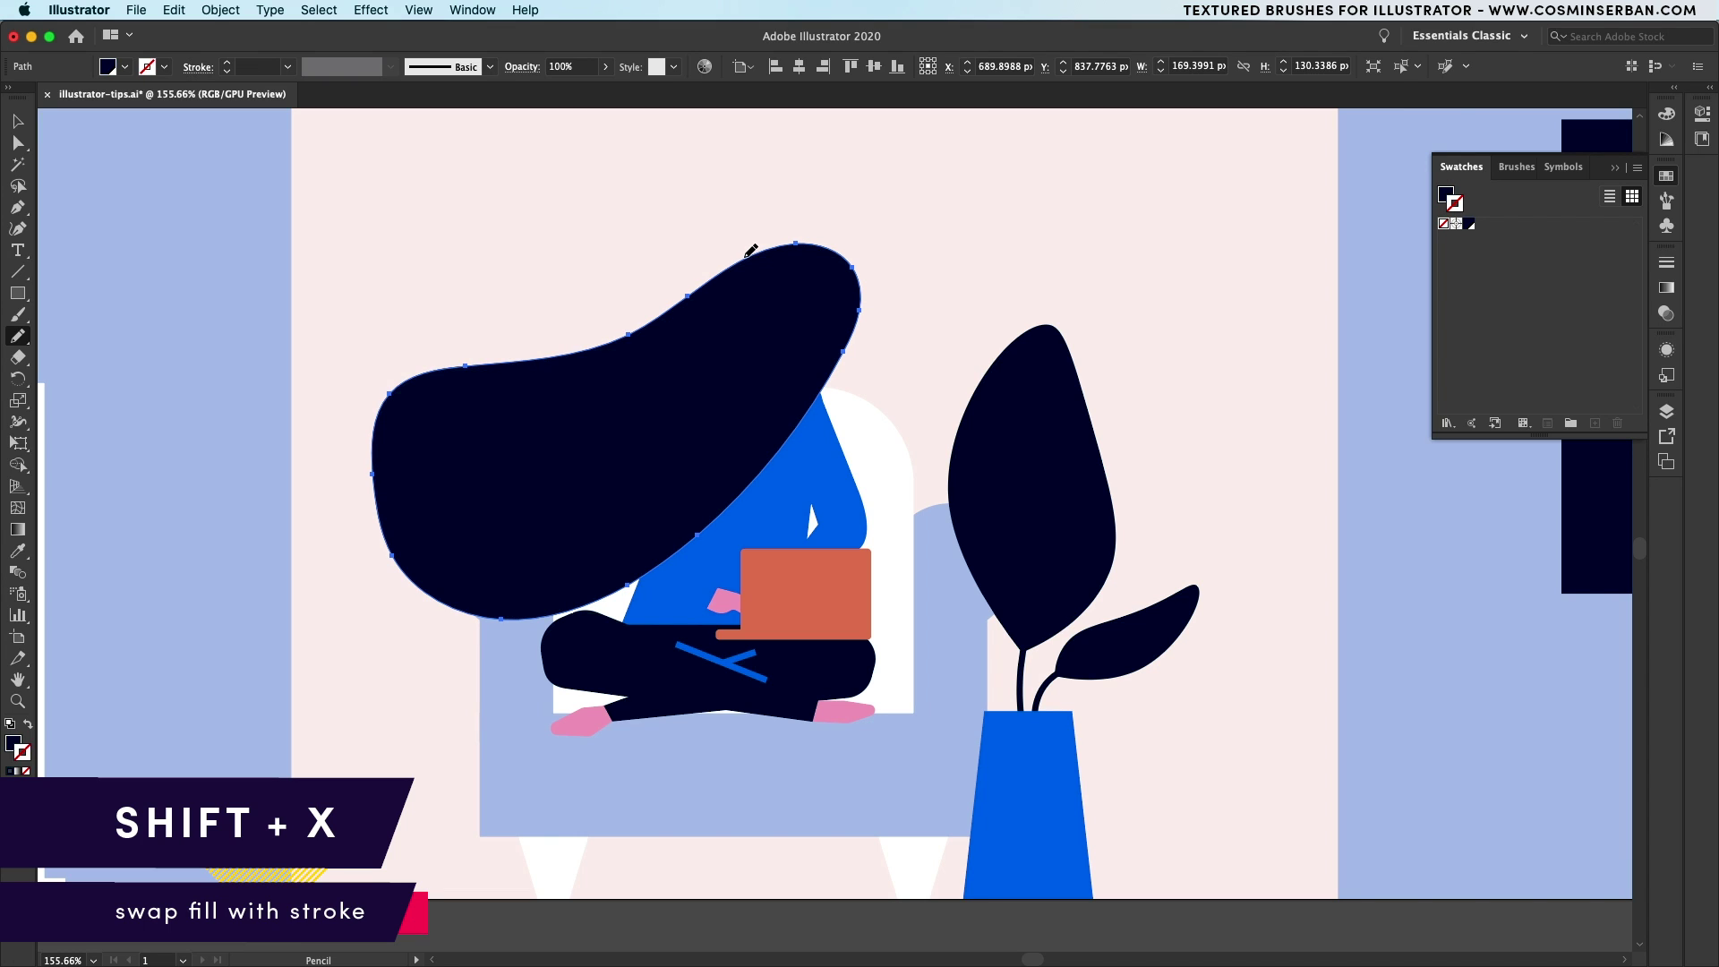
key("super+shift+bracketleft")
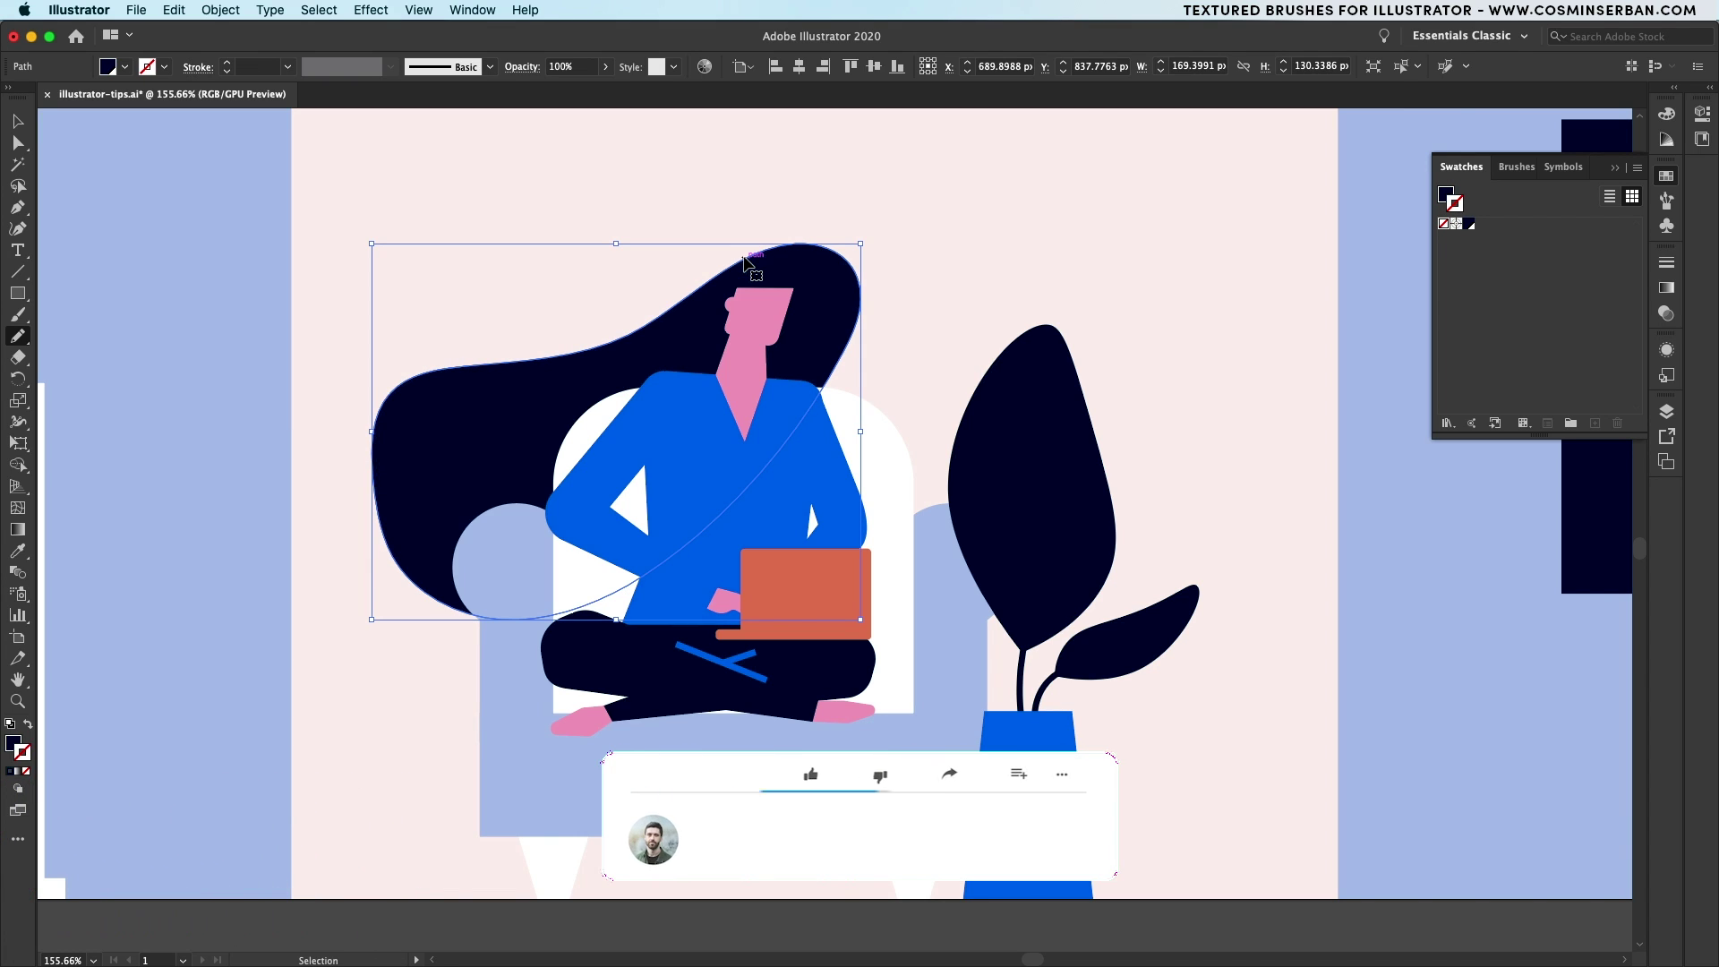
key("v")
Nudge the navy hair shape slightly left behind the head, then deselect it
left_click_drag(822, 284, 803, 304)
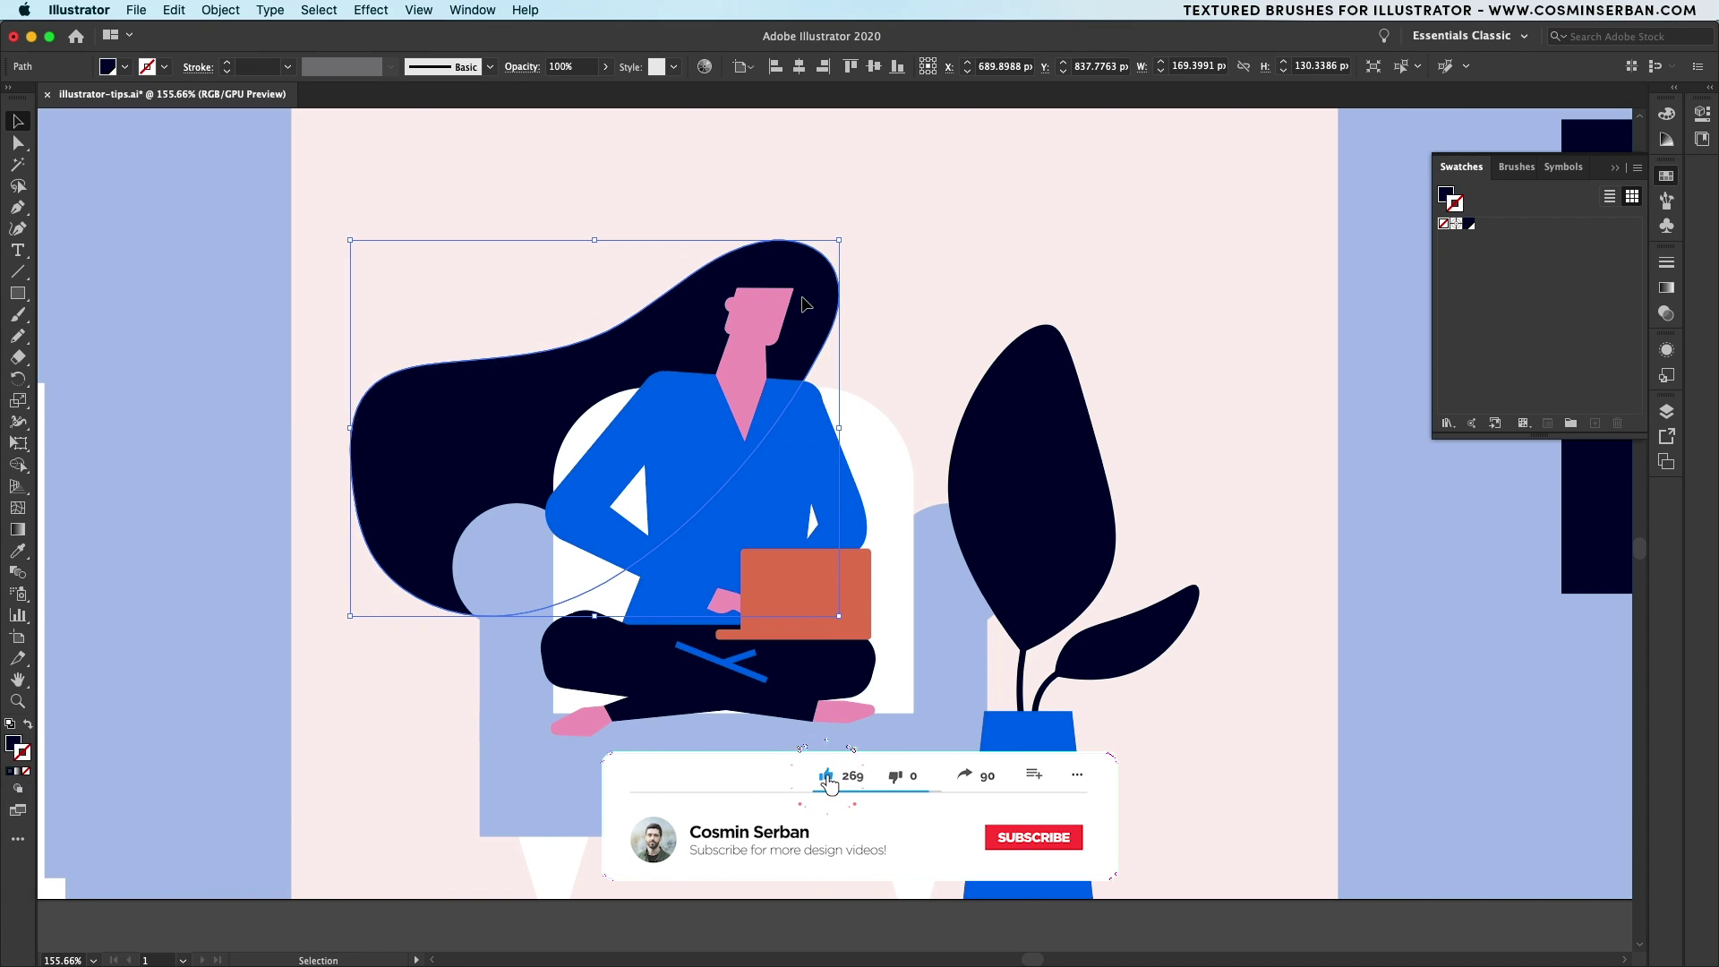
left_click(233, 788)
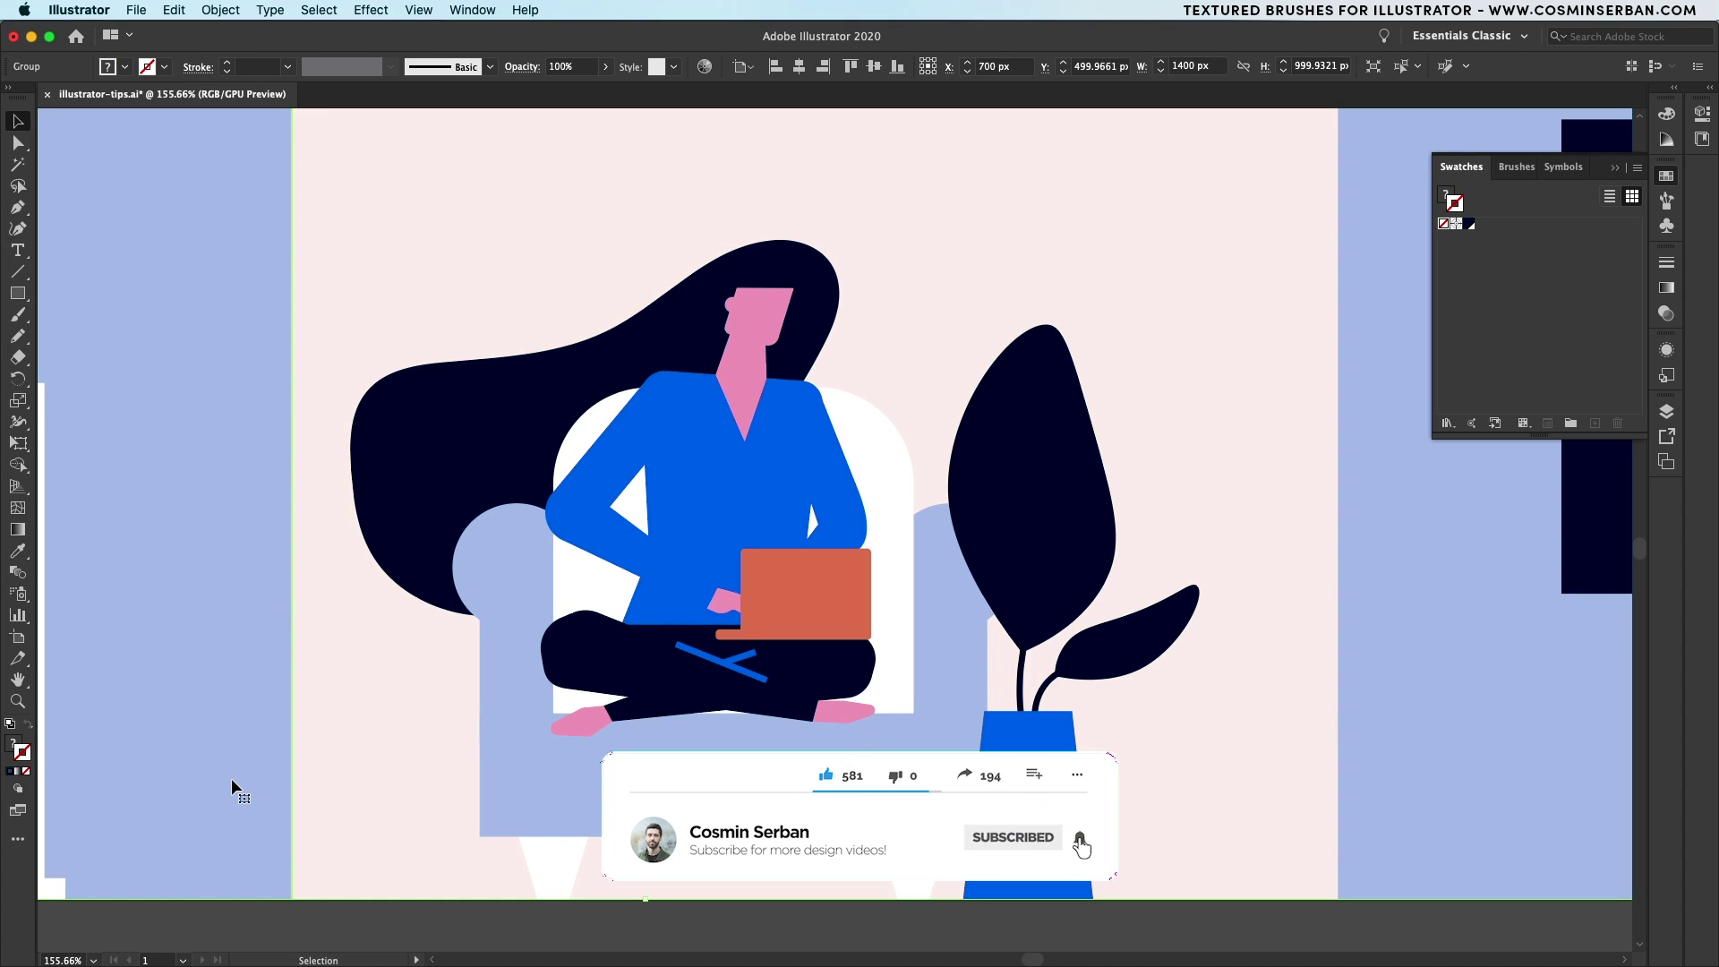